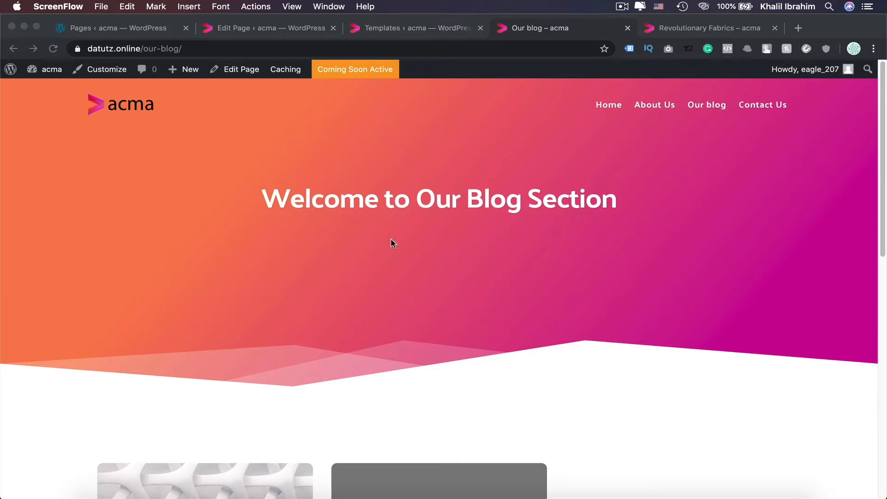
Review the Our blog page and the full Revolutionary Fabrics post, including its sidebar, comments section and related posts.
{"action": "left_click", "coordinate": [619, 248]}
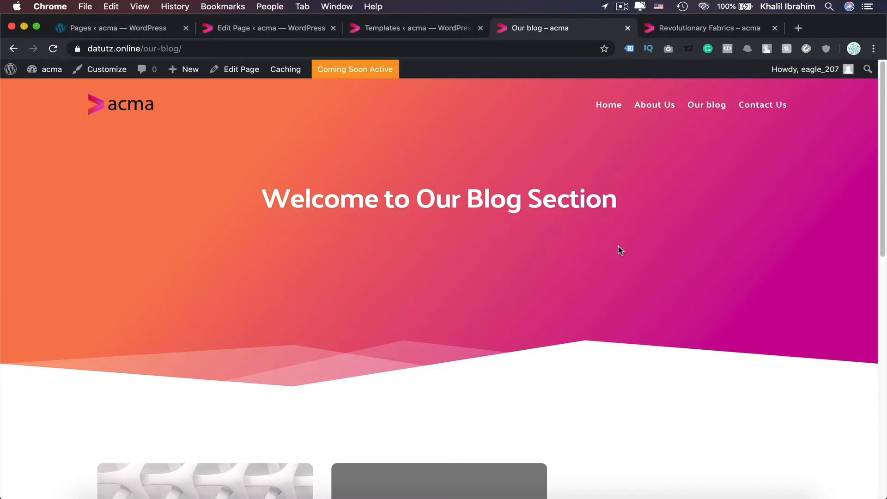
{"action": "scroll", "coordinate": [618, 248], "scroll_direction": "down", "scroll_amount": 8}
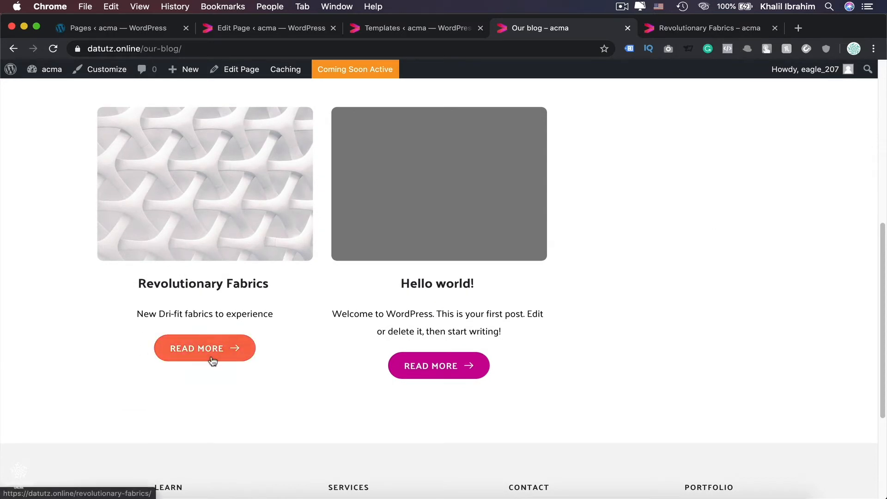
{"action": "left_click", "coordinate": [731, 27]}
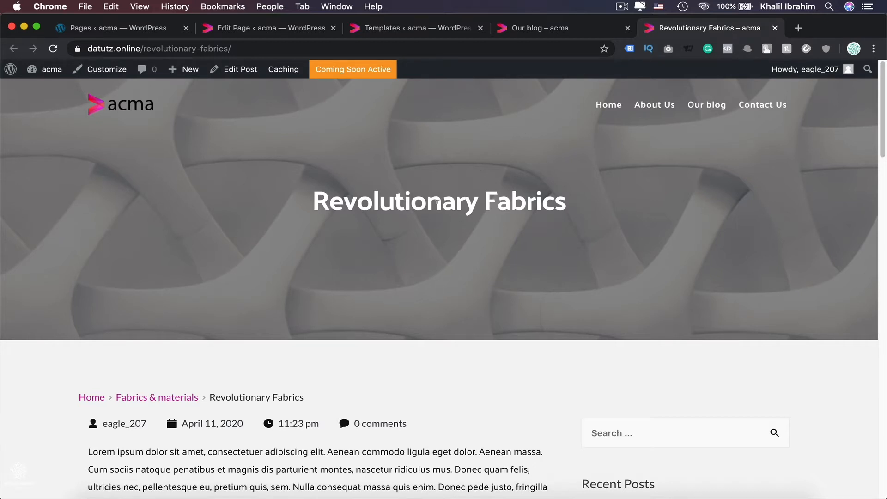
{"action": "scroll", "coordinate": [451, 328], "scroll_direction": "down", "scroll_amount": 8}
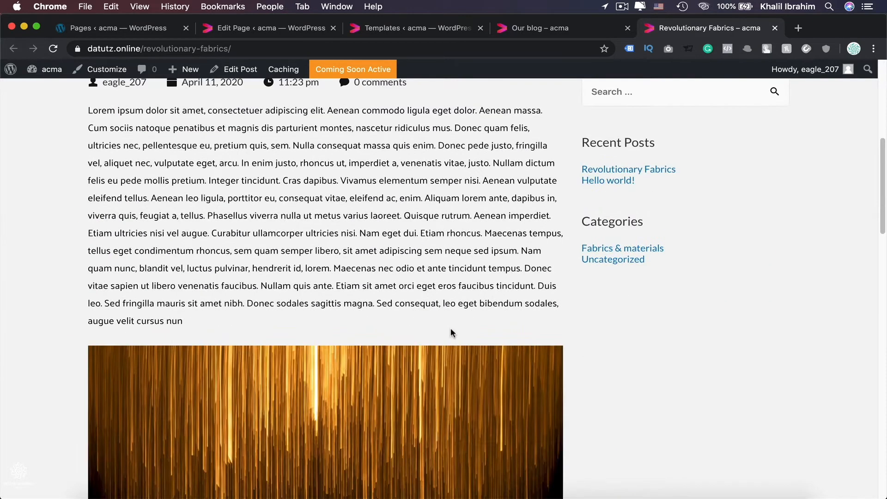
{"action": "scroll", "coordinate": [450, 328], "scroll_direction": "up", "scroll_amount": 2}
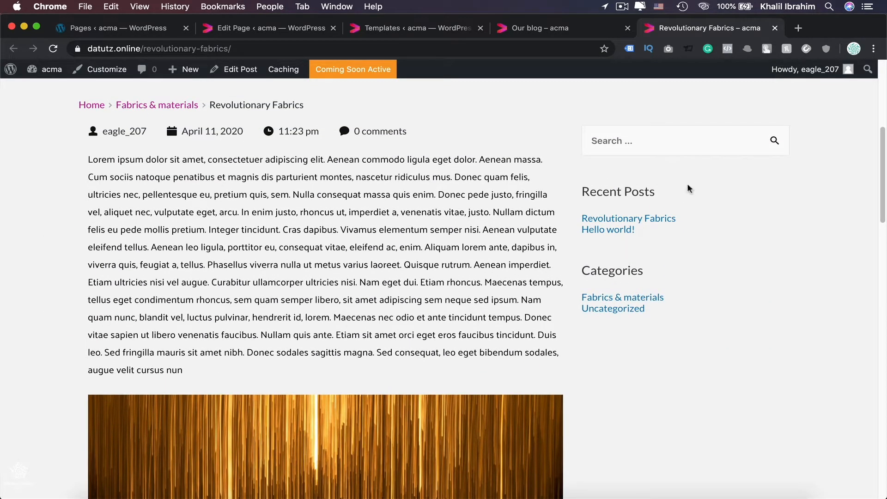
{"action": "scroll", "coordinate": [735, 431], "scroll_direction": "down", "scroll_amount": 15}
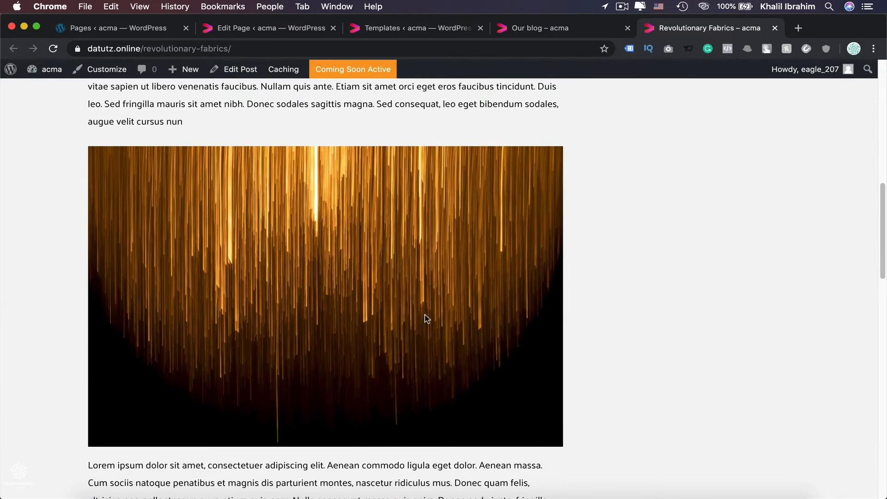
{"action": "scroll", "coordinate": [624, 384], "scroll_direction": "up", "scroll_amount": 3}
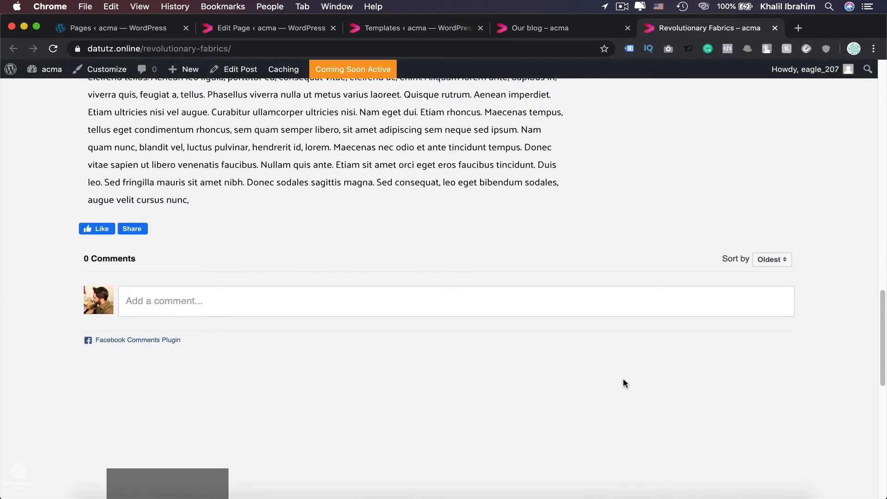
{"action": "scroll", "coordinate": [282, 401], "scroll_direction": "down", "scroll_amount": 7}
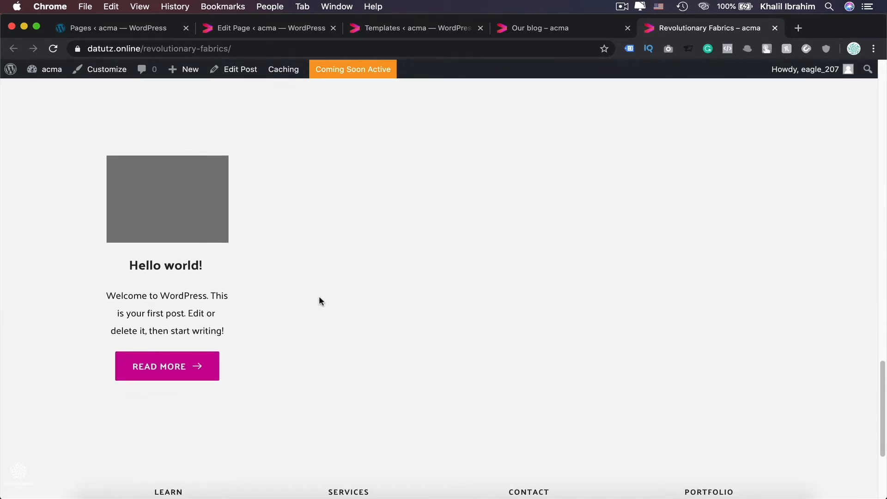
{"action": "scroll", "coordinate": [328, 313], "scroll_direction": "down", "scroll_amount": 5}
{"action": "scroll", "coordinate": [329, 314], "scroll_direction": "up", "scroll_amount": 20}
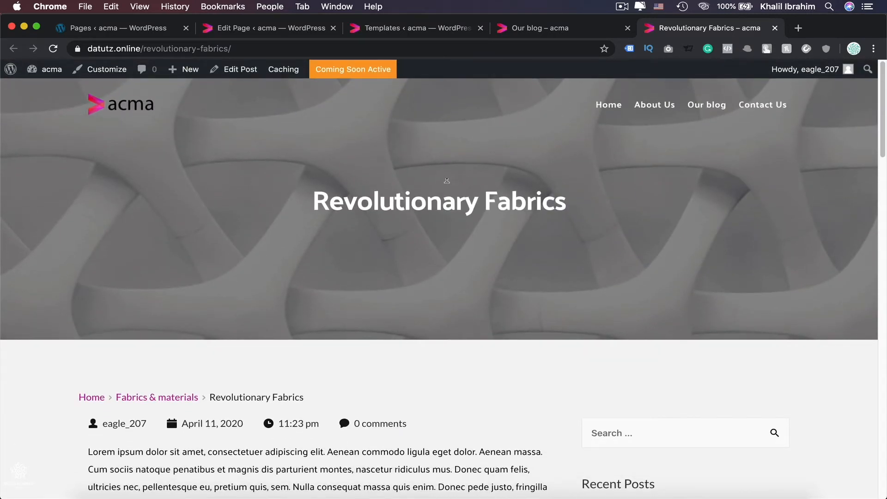
Open the Our blog page from the pages list for editing in a separate tab and examine its page settings.
{"action": "left_click", "coordinate": [144, 31]}
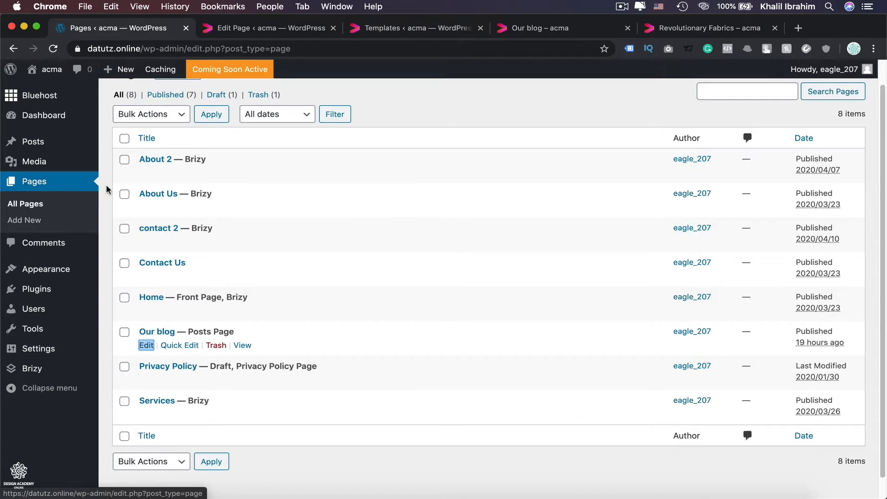
{"action": "scroll", "coordinate": [25, 185], "scroll_direction": "up", "scroll_amount": 2}
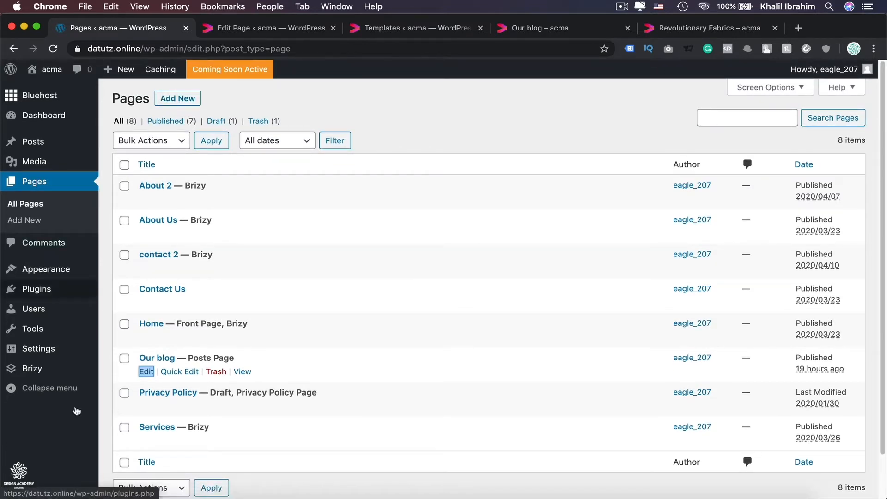
{"action": "right_click", "coordinate": [148, 373]}
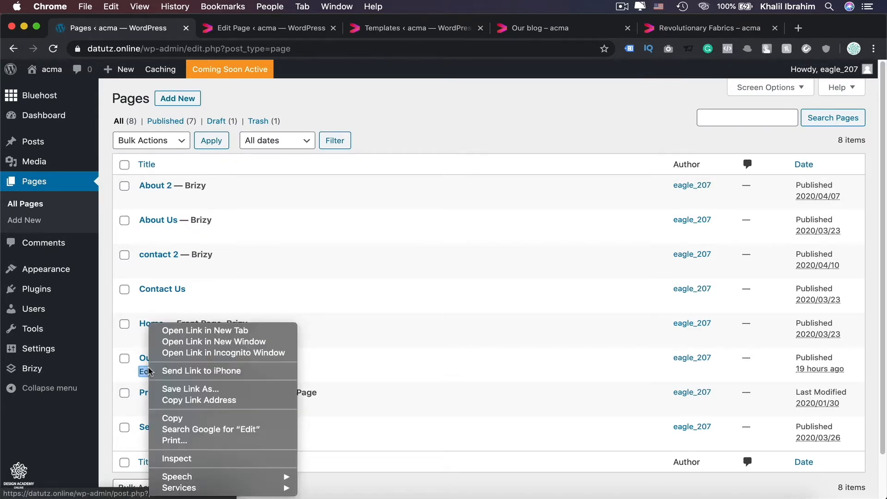
{"action": "left_click", "coordinate": [192, 332]}
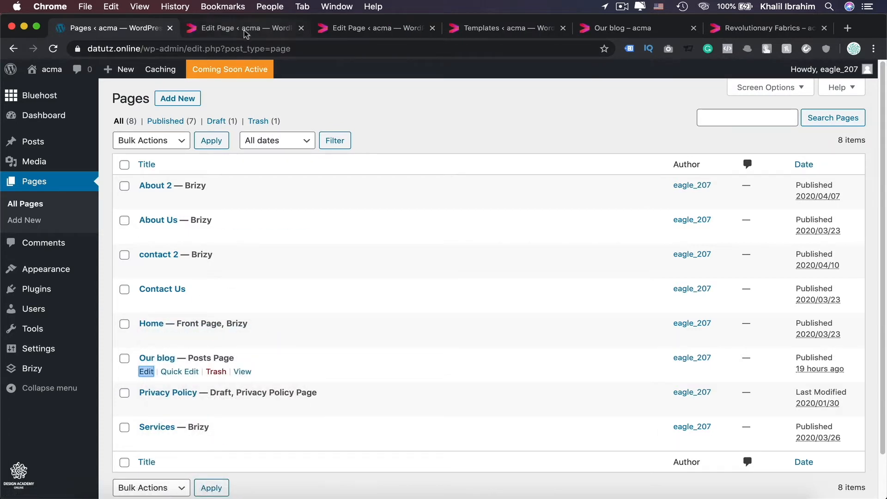
{"action": "left_click", "coordinate": [259, 28]}
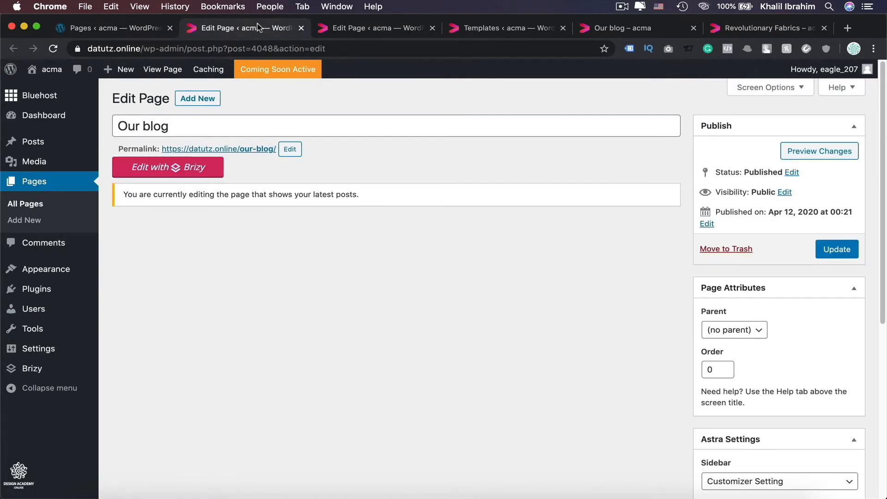
{"action": "left_click", "coordinate": [141, 29]}
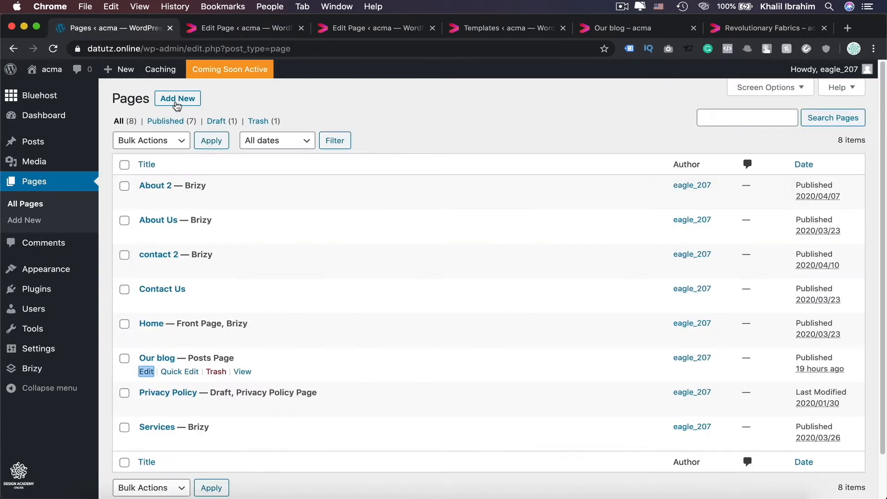
{"action": "left_click", "coordinate": [234, 29]}
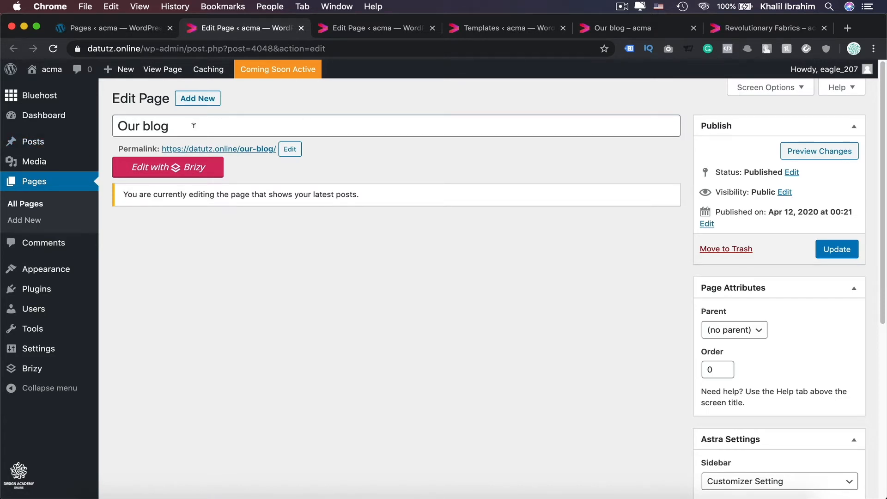
{"action": "scroll", "coordinate": [646, 337], "scroll_direction": "down", "scroll_amount": 5}
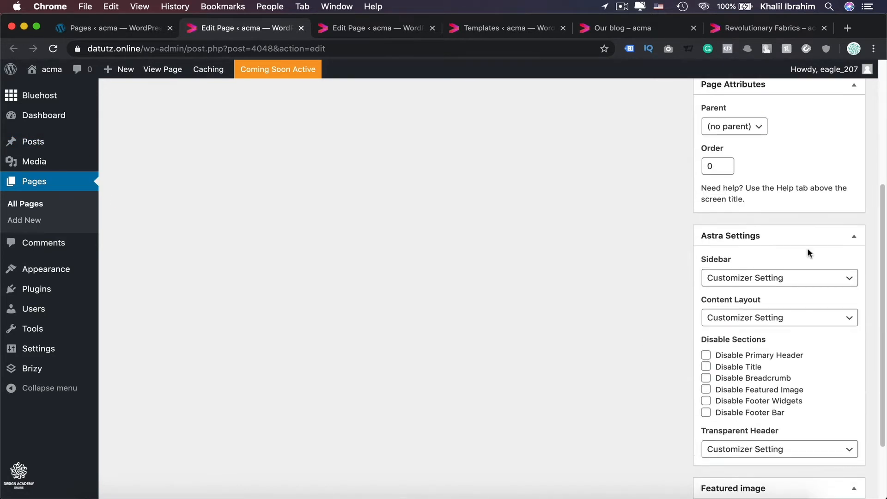
{"action": "scroll", "coordinate": [271, 236], "scroll_direction": "up", "scroll_amount": 5}
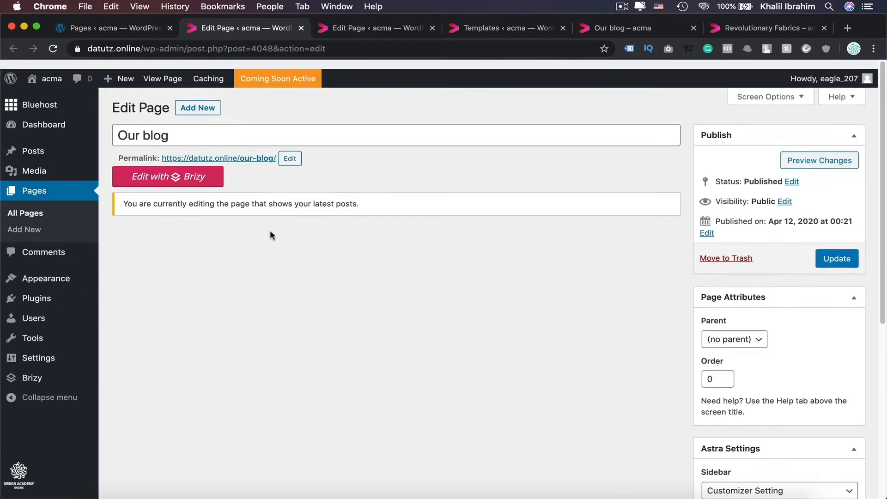
{"action": "scroll", "coordinate": [271, 236], "scroll_direction": "down", "scroll_amount": 6}
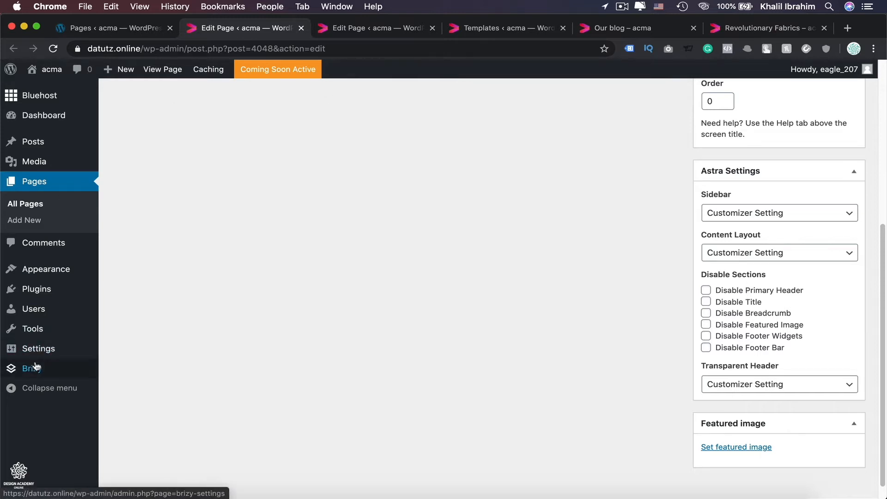
Open the Reading settings and check which page is assigned as the posts page.
{"action": "mouse_move", "coordinate": [56, 353]}
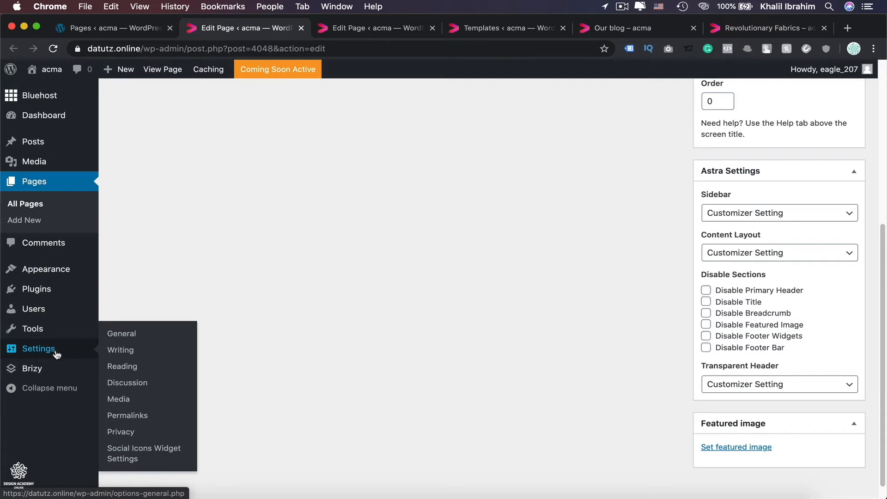
{"action": "left_click", "coordinate": [132, 372]}
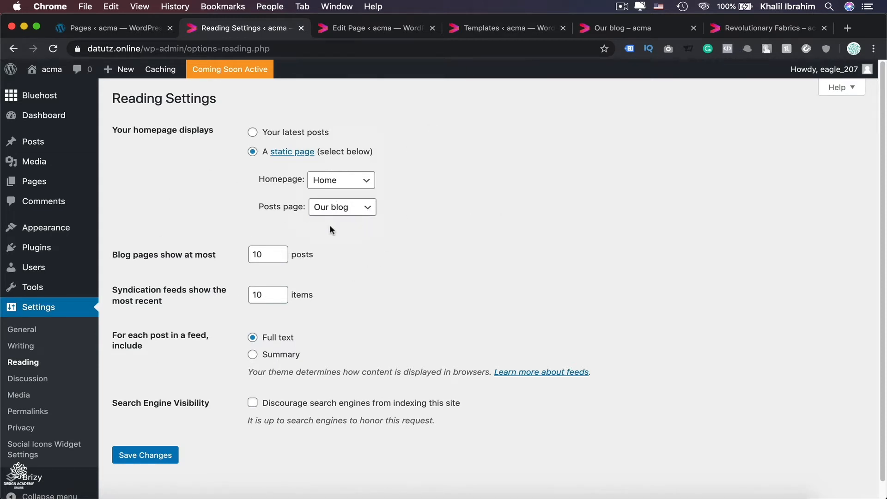
{"action": "left_click", "coordinate": [372, 212]}
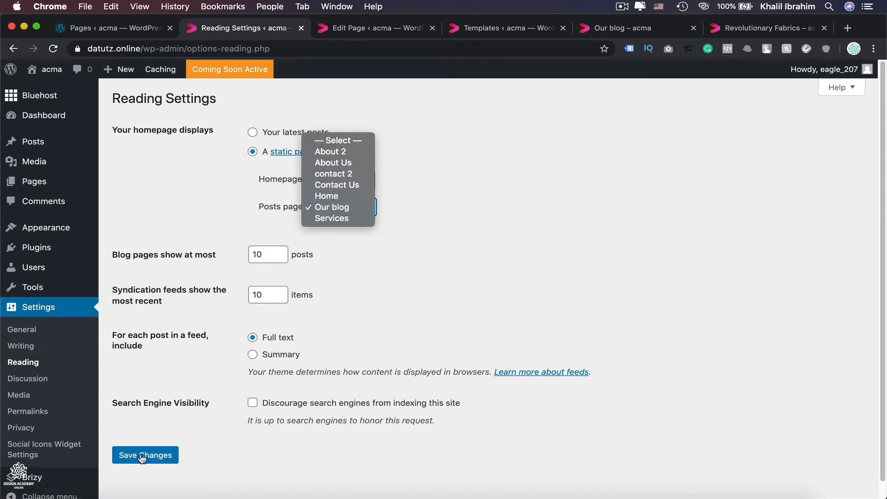
Open the Main Menu editor, list all pages and mark Our blog as an item to add.
{"action": "left_click", "coordinate": [52, 231]}
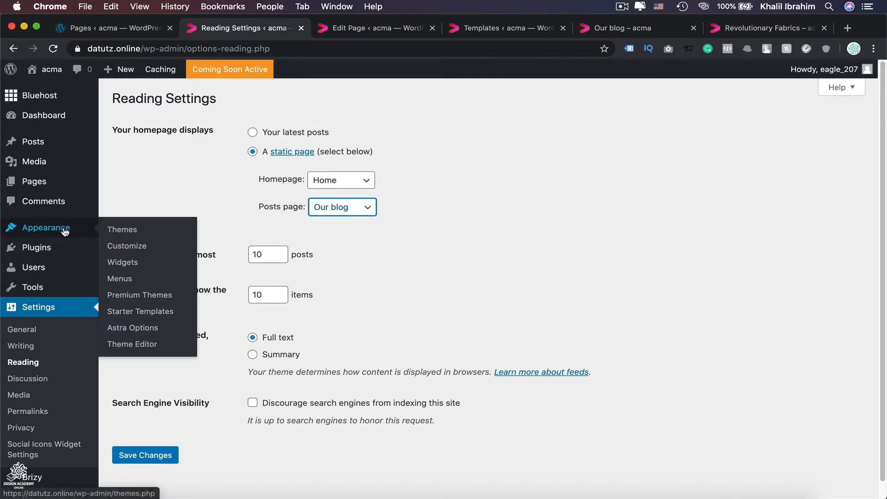
{"action": "left_click", "coordinate": [132, 287]}
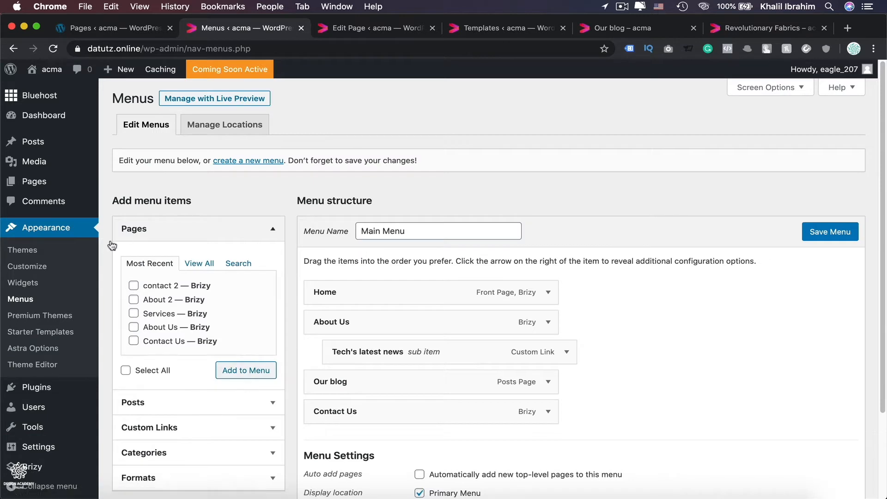
{"action": "left_click", "coordinate": [199, 267]}
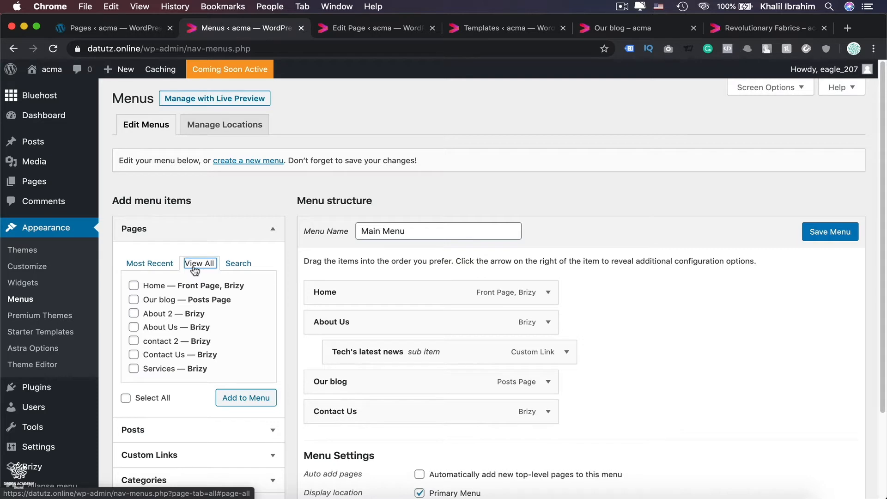
{"action": "left_click", "coordinate": [133, 301]}
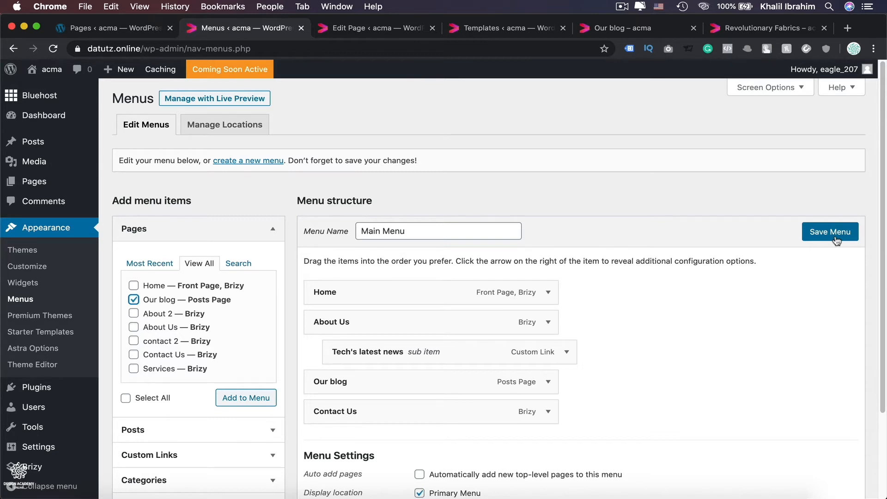
Open the Uncategorized post category for editing and view the available parent categories.
{"action": "mouse_move", "coordinate": [37, 141]}
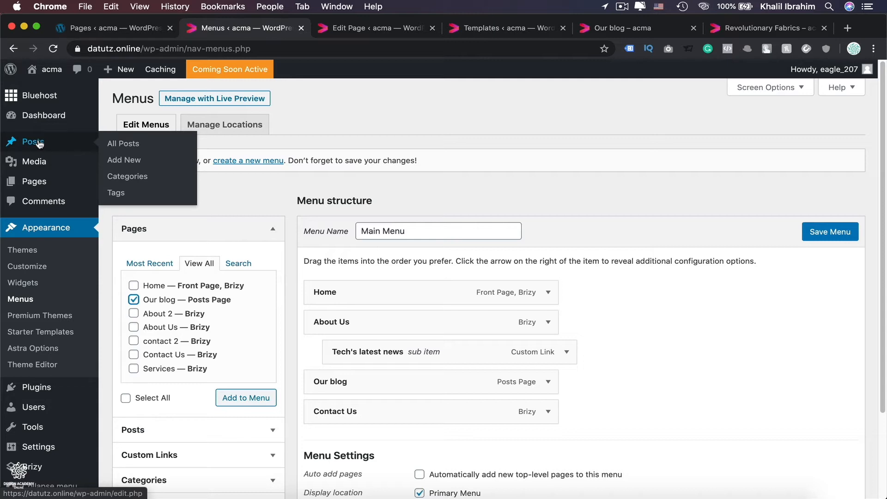
{"action": "left_click", "coordinate": [137, 181]}
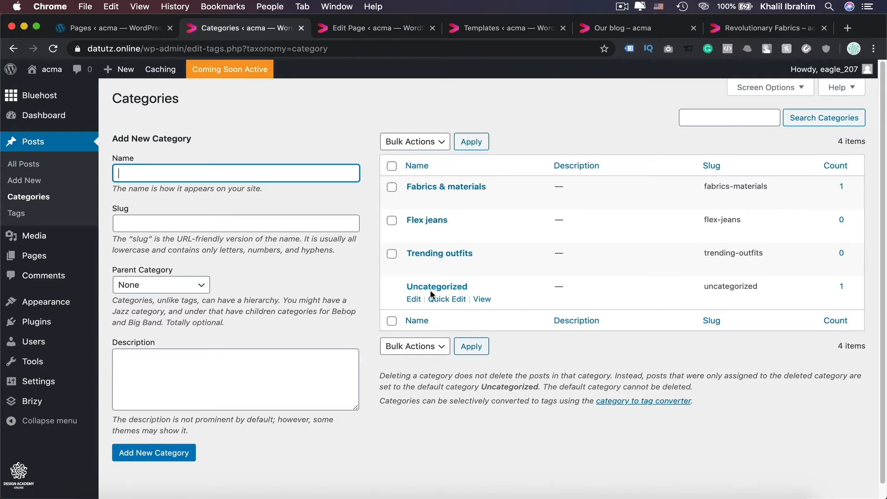
{"action": "left_click", "coordinate": [414, 299]}
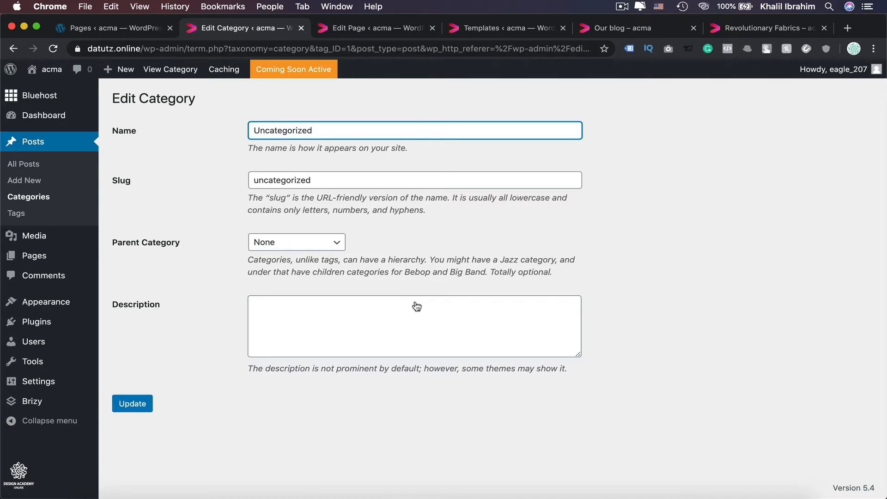
{"action": "left_click", "coordinate": [341, 250]}
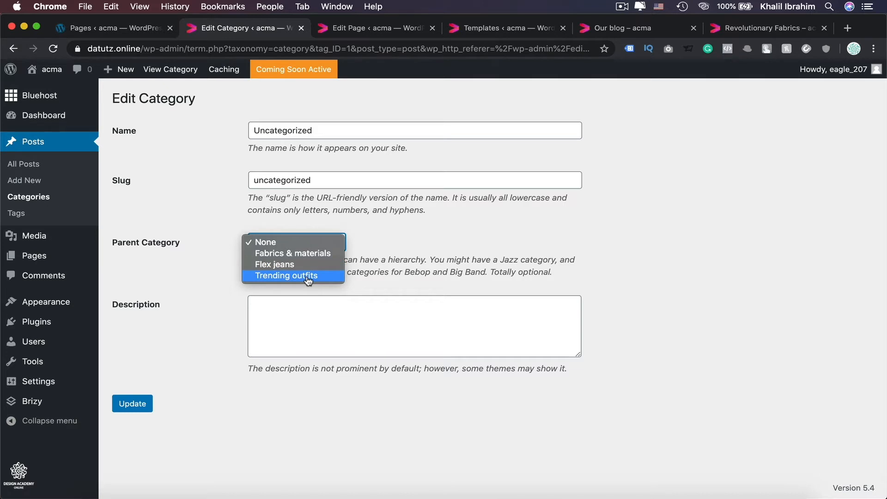
Add a new post category named Matching Colors with the parent category None.
{"action": "left_click", "coordinate": [34, 200]}
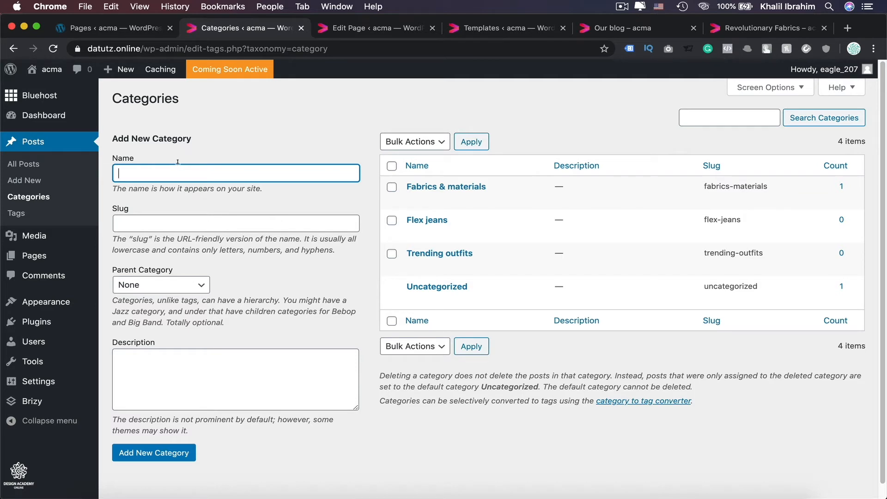
{"action": "type", "text": "Matching Colors"}
{"action": "left_click", "coordinate": [201, 286]}
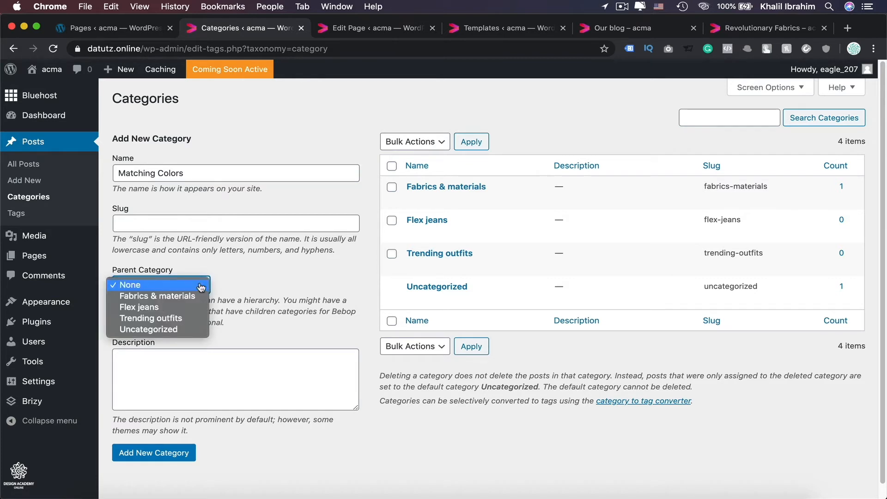
{"action": "left_click", "coordinate": [202, 285]}
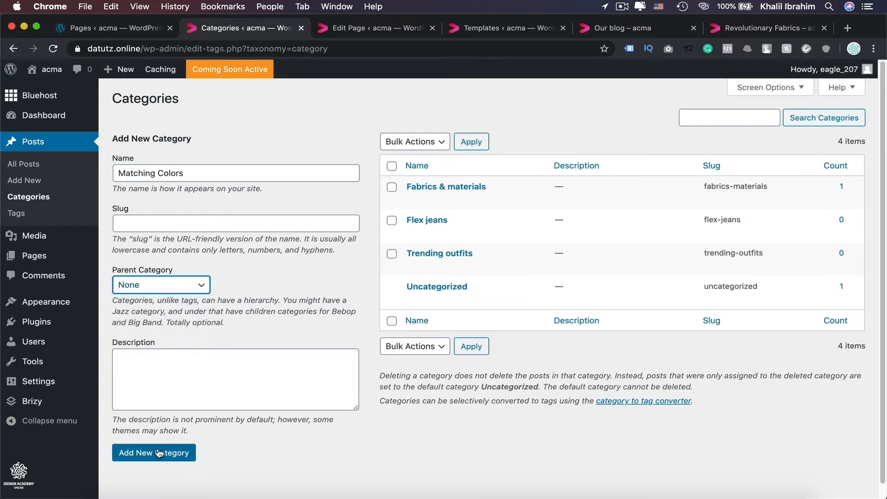
{"action": "left_click", "coordinate": [160, 453]}
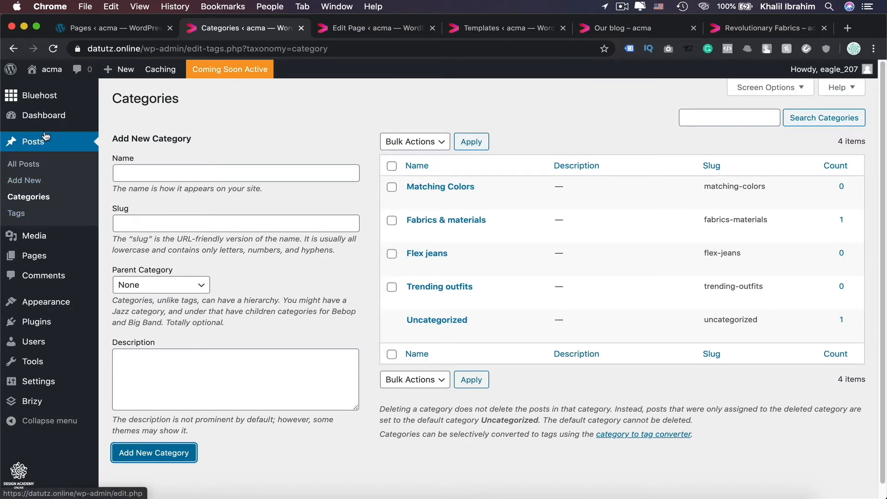
Create a new blog post titled Color Theories.
{"action": "left_click", "coordinate": [19, 183]}
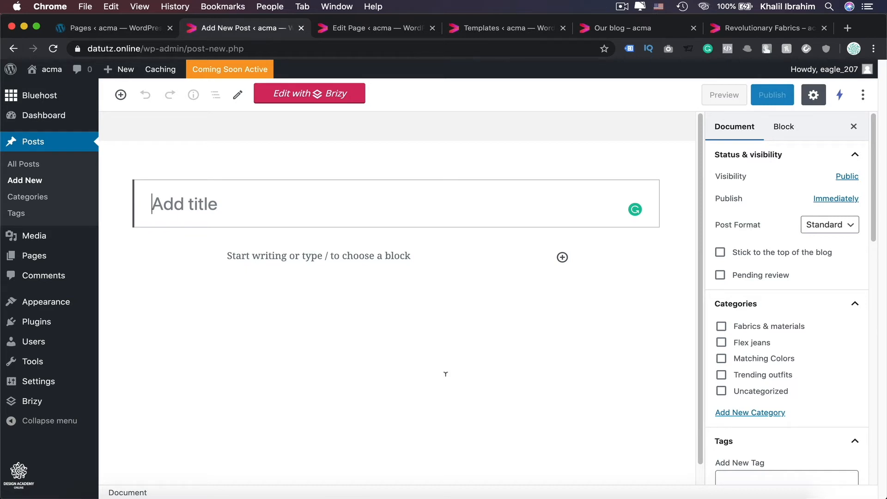
{"action": "type", "text": "Color"}
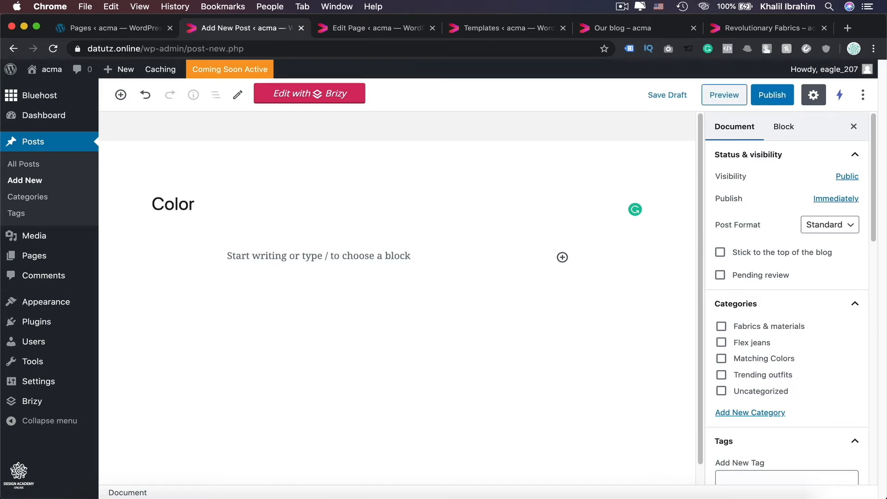
{"action": "type", "text": " Theories"}
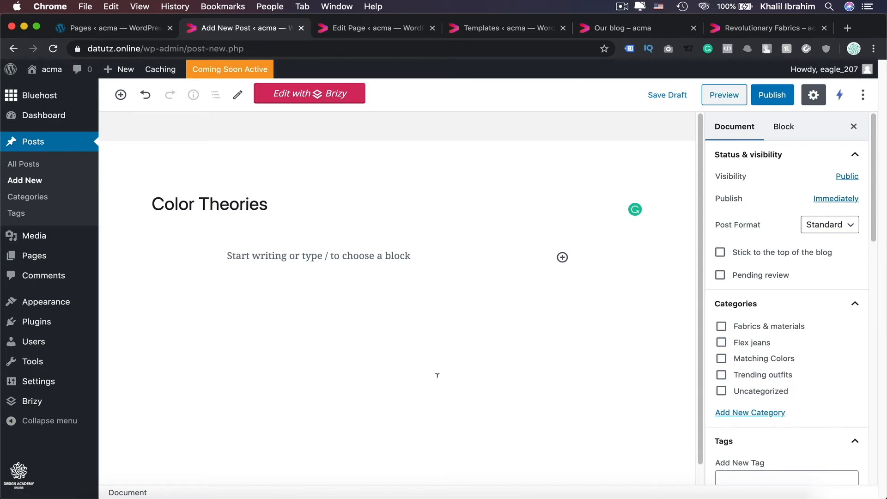
Add a Paragraph block beneath the post title.
{"action": "left_click", "coordinate": [563, 257]}
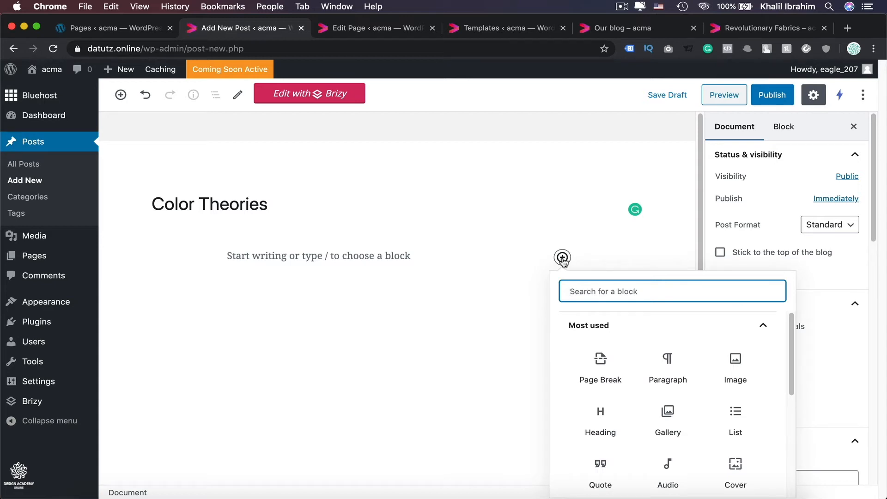
{"action": "scroll", "coordinate": [582, 416], "scroll_direction": "down", "scroll_amount": 2}
{"action": "scroll", "coordinate": [586, 416], "scroll_direction": "up", "scroll_amount": 1}
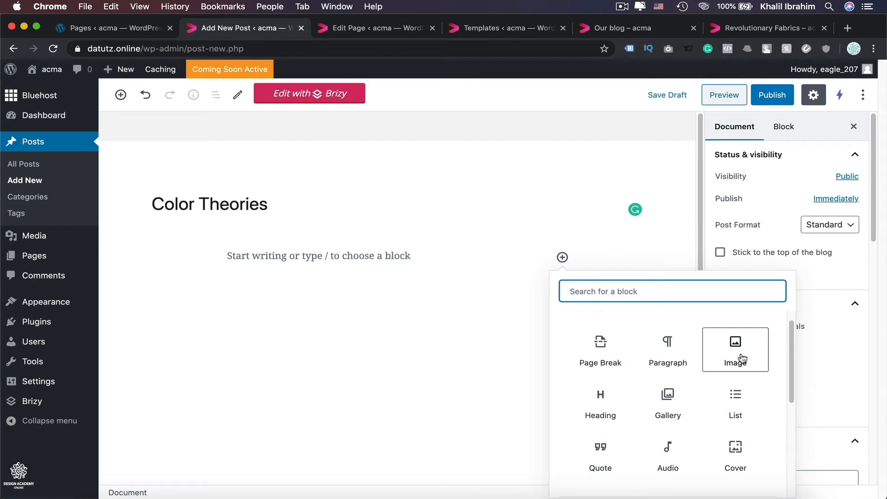
{"action": "left_click", "coordinate": [661, 360]}
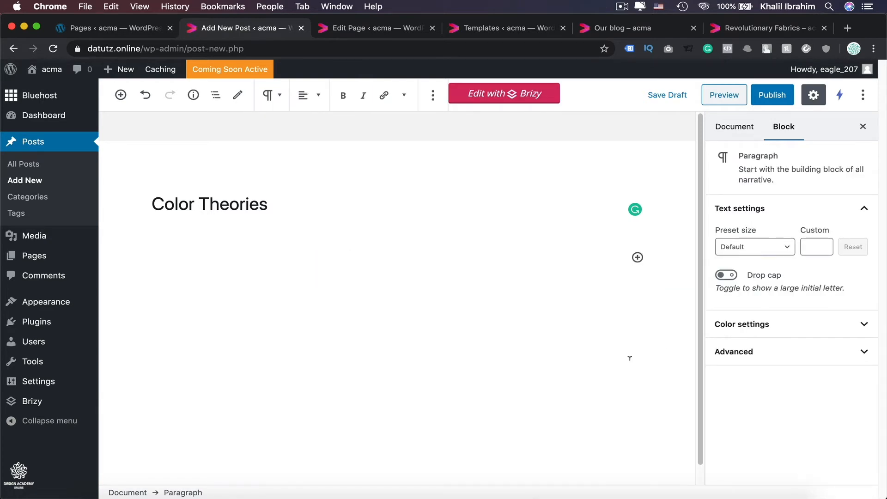
Copy the 200-word Lorem ipsum text from blindtextgenerator.com and paste it into the post's empty paragraph.
{"action": "left_click", "coordinate": [848, 28]}
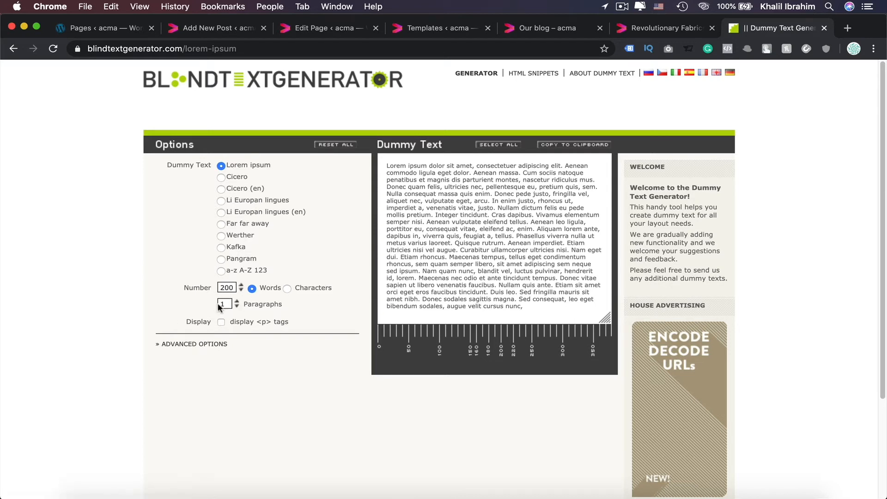
{"action": "triple_click", "coordinate": [480, 246]}
{"action": "key", "text": "super+c"}
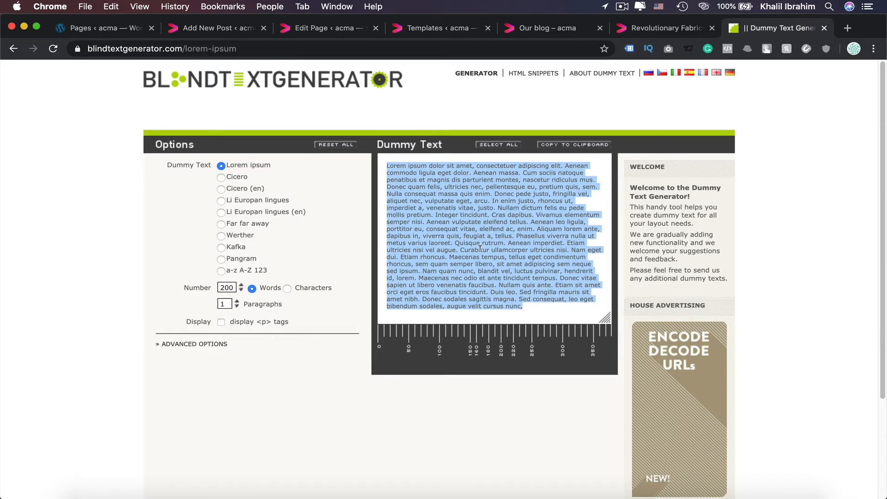
{"action": "left_click", "coordinate": [222, 28]}
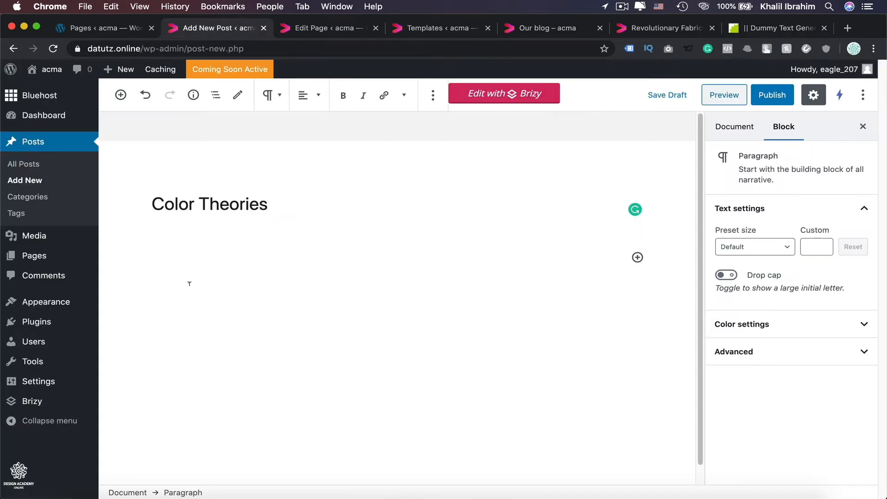
{"action": "key", "text": "super+v"}
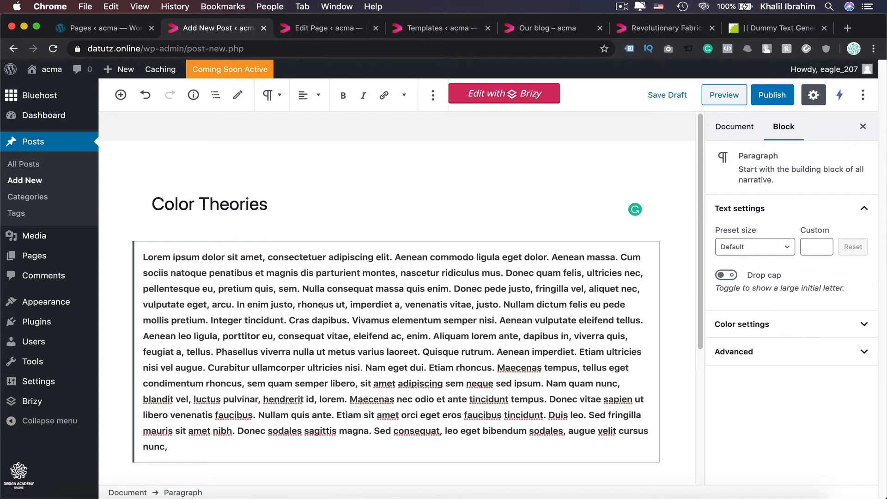
Insert an Image block below the Lorem ipsum paragraph.
{"action": "scroll", "coordinate": [398, 319], "scroll_direction": "down", "scroll_amount": 3}
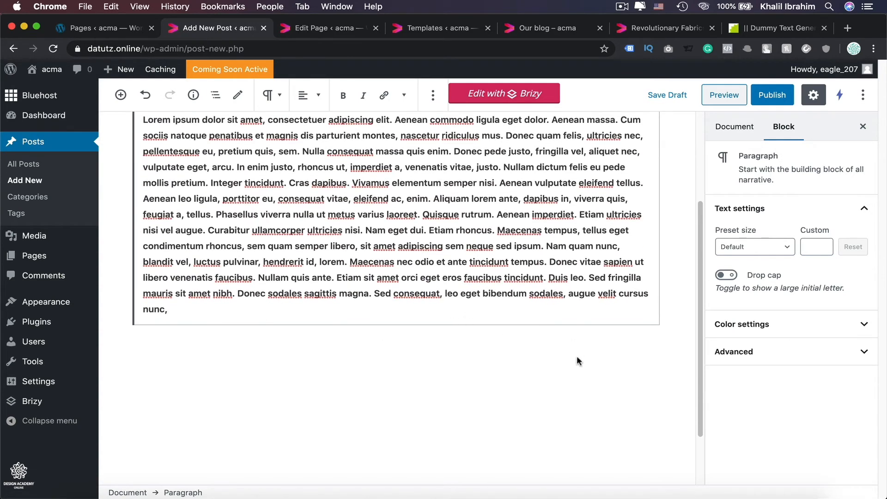
{"action": "left_click", "coordinate": [581, 344]}
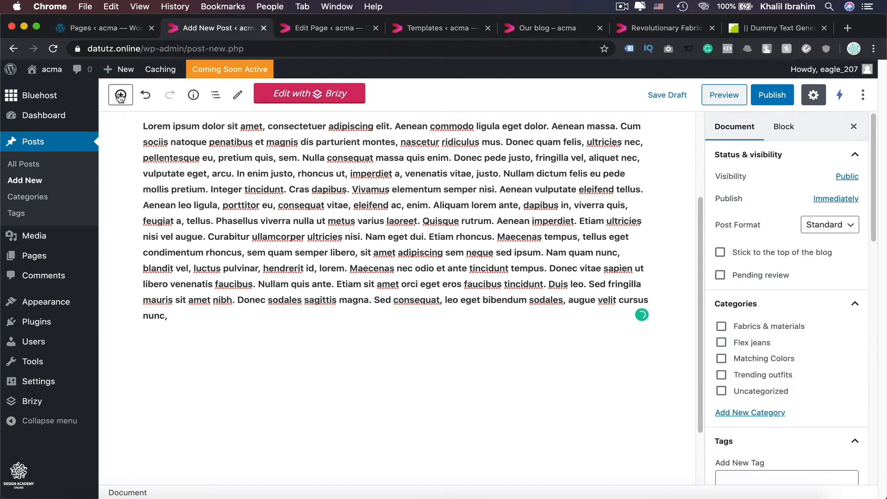
{"action": "left_click", "coordinate": [120, 96]}
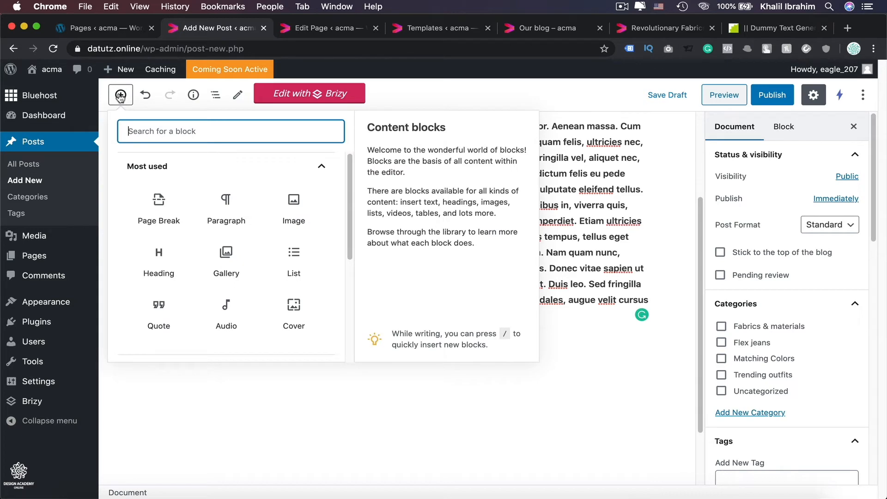
{"action": "left_click", "coordinate": [296, 206]}
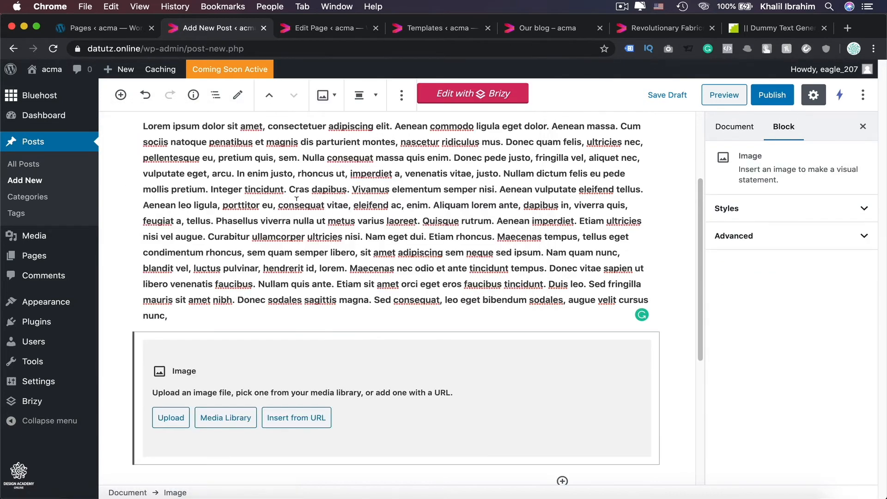
Fill the Image block with the golden light-streaks picture yeuvdkzwsz4.jpg from the media library.
{"action": "left_click", "coordinate": [219, 426]}
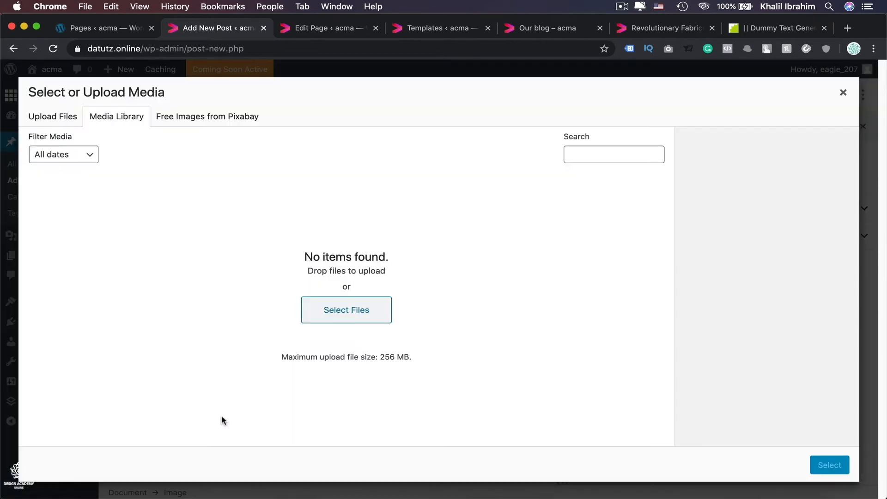
{"action": "scroll", "coordinate": [364, 342], "scroll_direction": "down", "scroll_amount": 5}
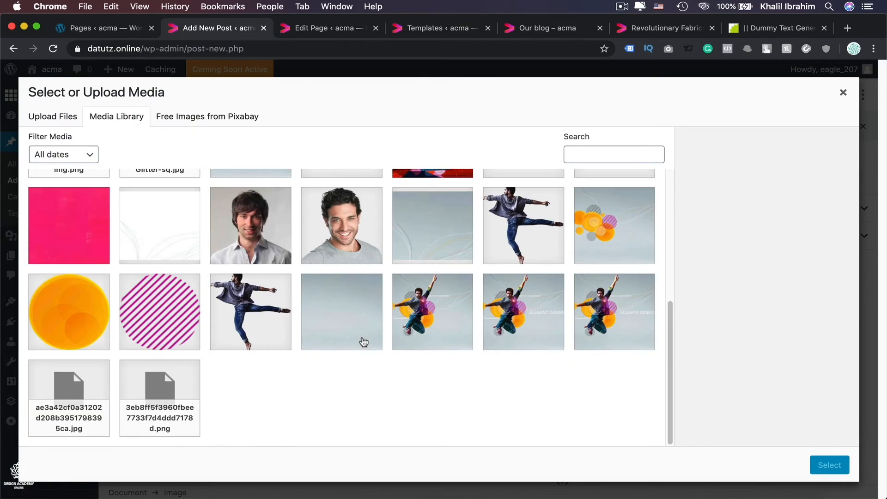
{"action": "scroll", "coordinate": [364, 342], "scroll_direction": "down", "scroll_amount": 5}
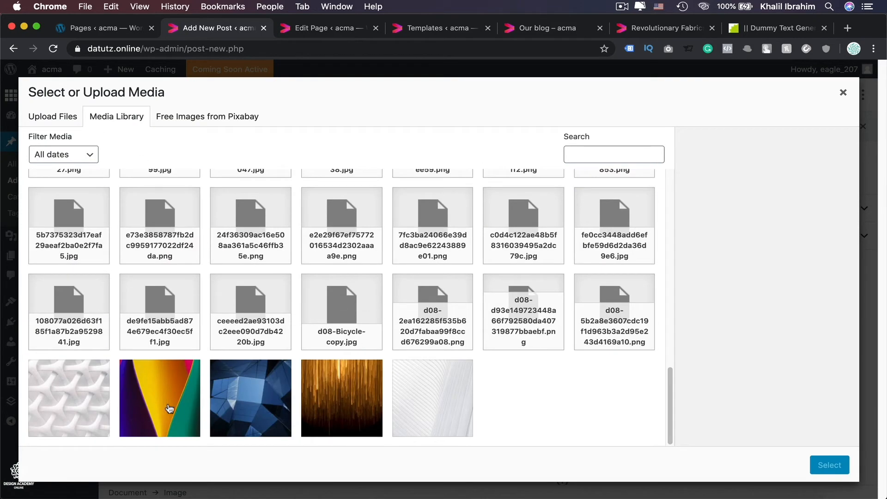
{"action": "left_click", "coordinate": [170, 408]}
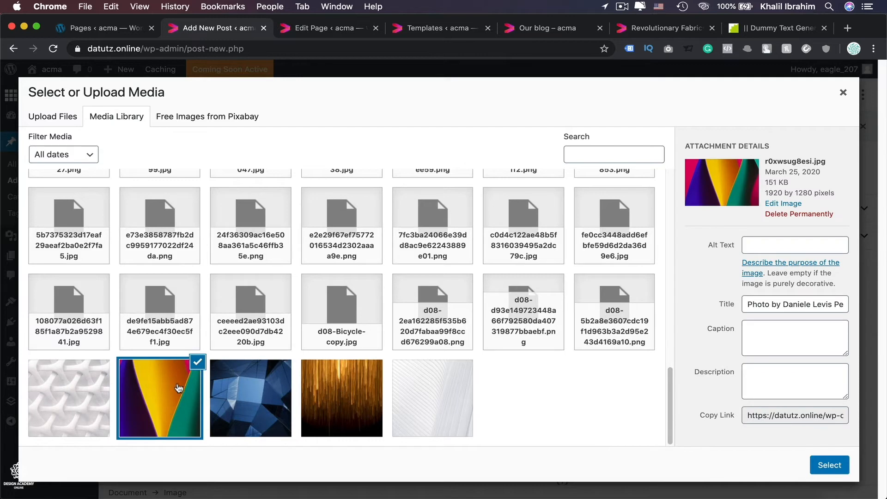
{"action": "left_click", "coordinate": [360, 397]}
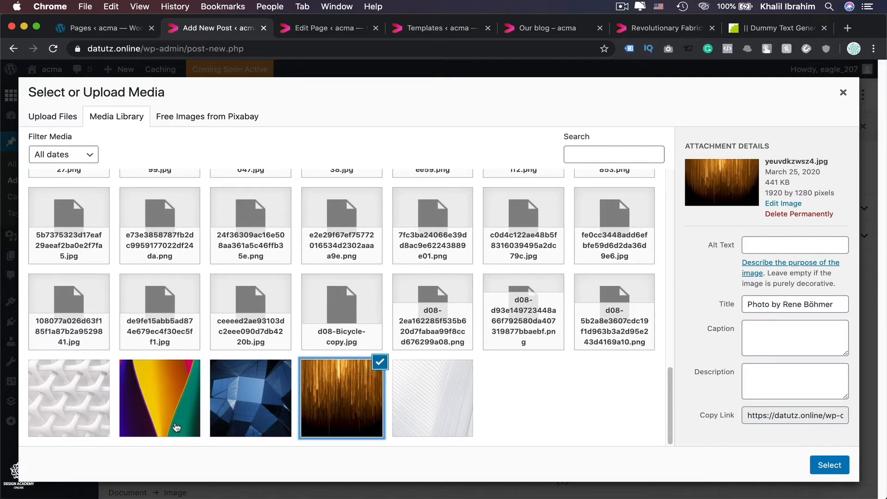
{"action": "left_click", "coordinate": [842, 467]}
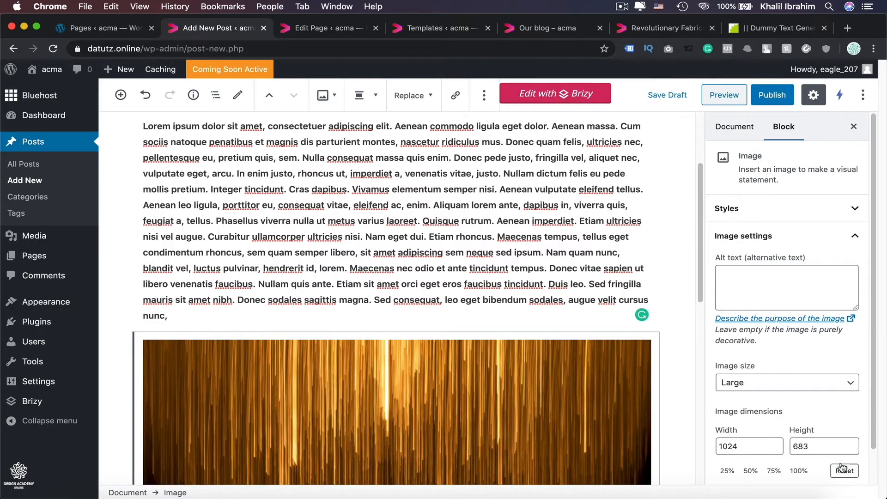
Add a second Paragraph block below the image and paste the copied Lorem ipsum text into it.
{"action": "scroll", "coordinate": [589, 337], "scroll_direction": "down", "scroll_amount": 8}
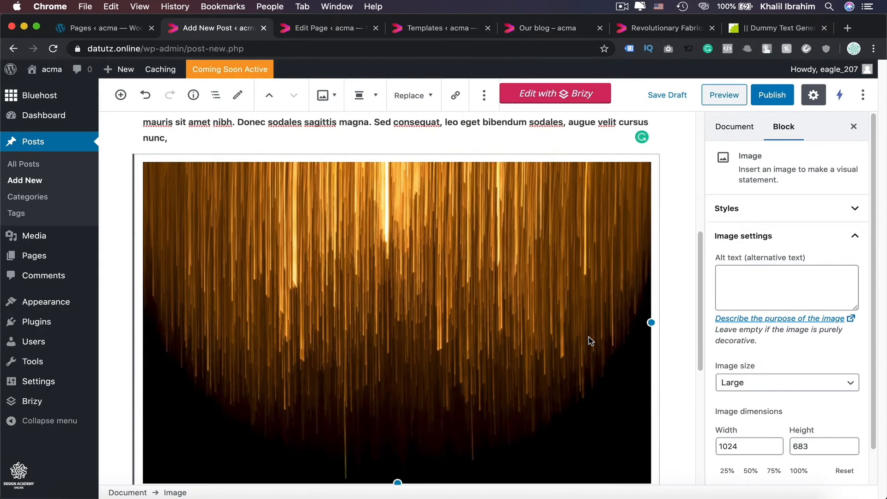
{"action": "scroll", "coordinate": [588, 337], "scroll_direction": "up", "scroll_amount": 3}
{"action": "scroll", "coordinate": [589, 337], "scroll_direction": "down", "scroll_amount": 5}
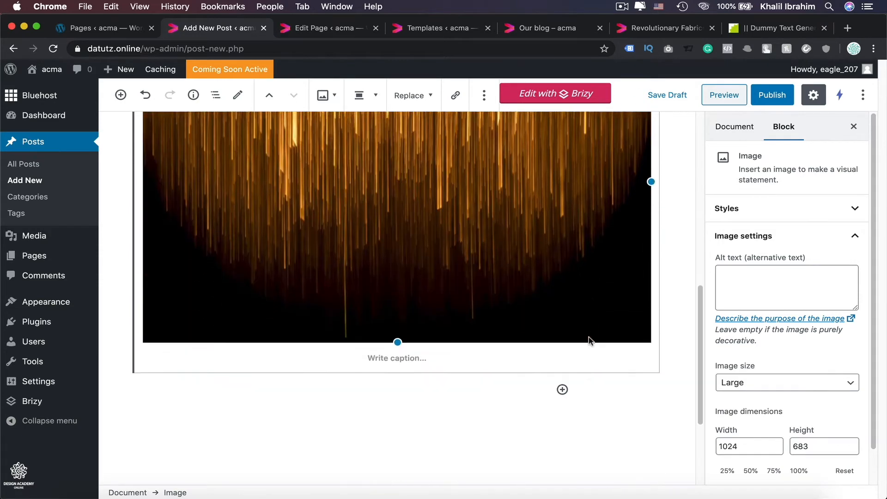
{"action": "left_click", "coordinate": [562, 329]}
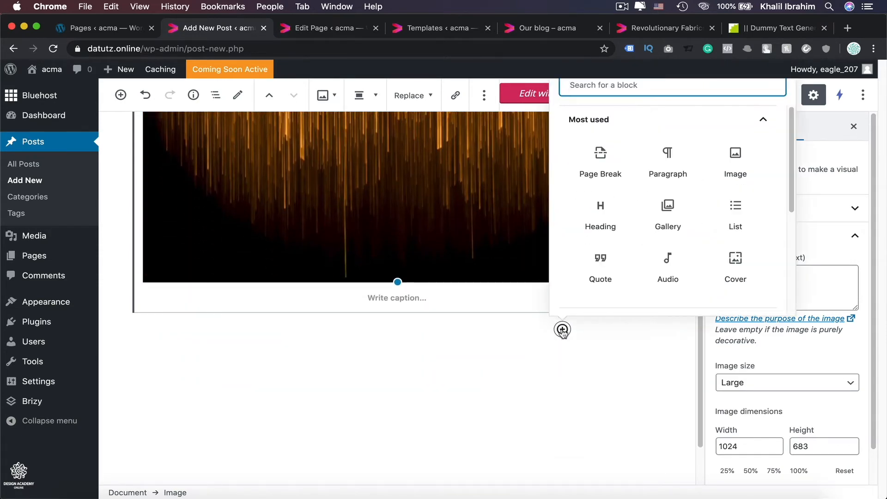
{"action": "left_click", "coordinate": [662, 166]}
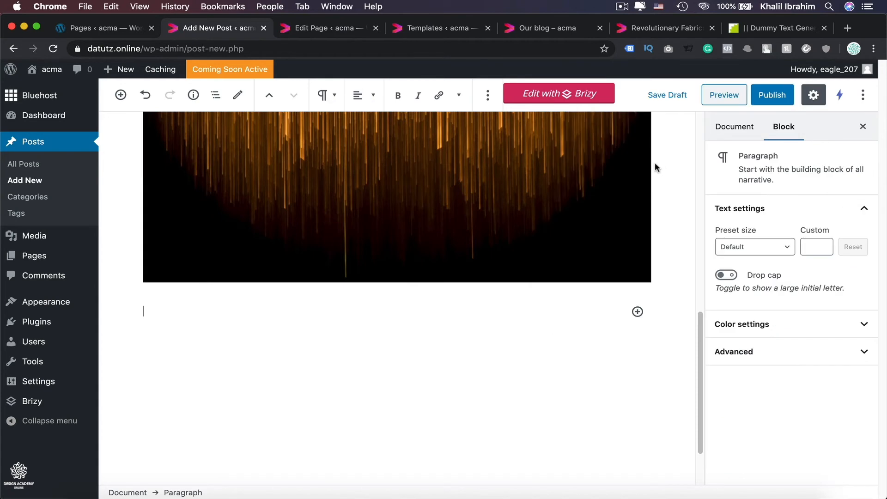
{"action": "key", "text": "super+v"}
{"action": "scroll", "coordinate": [475, 329], "scroll_direction": "down", "scroll_amount": 4}
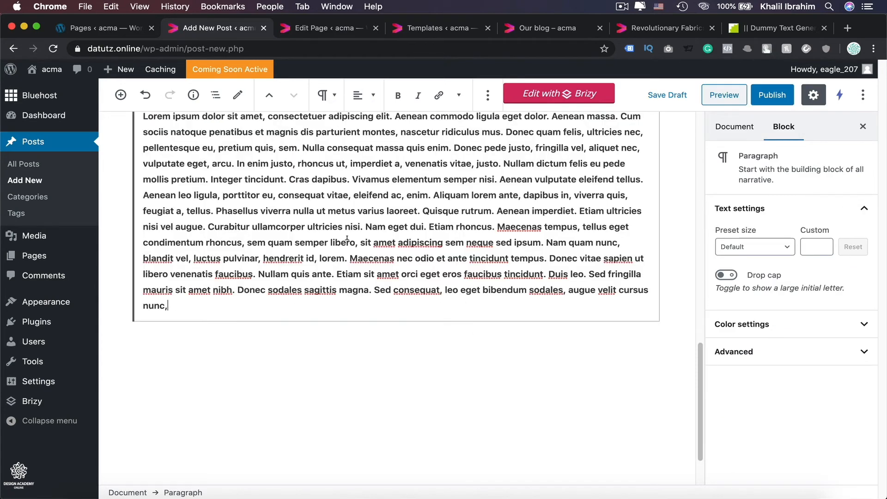
{"action": "scroll", "coordinate": [347, 244], "scroll_direction": "up", "scroll_amount": 5}
{"action": "scroll", "coordinate": [347, 244], "scroll_direction": "down", "scroll_amount": 3}
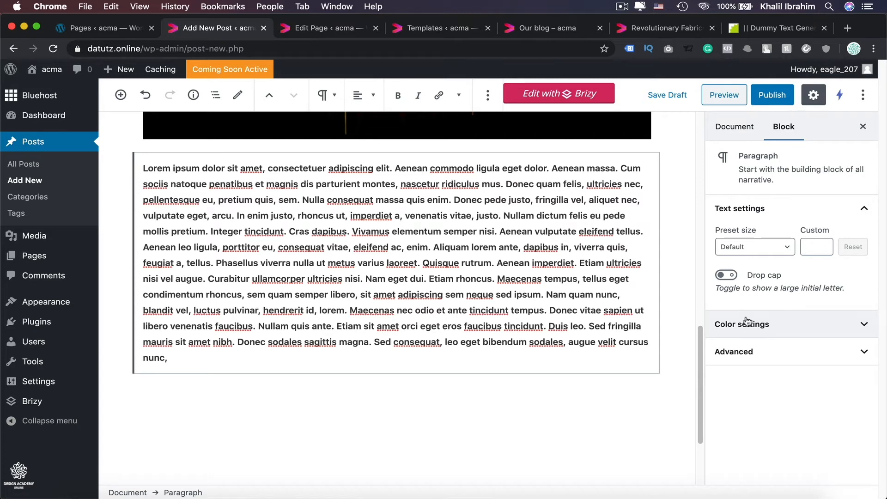
Assign the post to the categories Matching Colors and Fabrics & materials.
{"action": "left_click", "coordinate": [735, 131]}
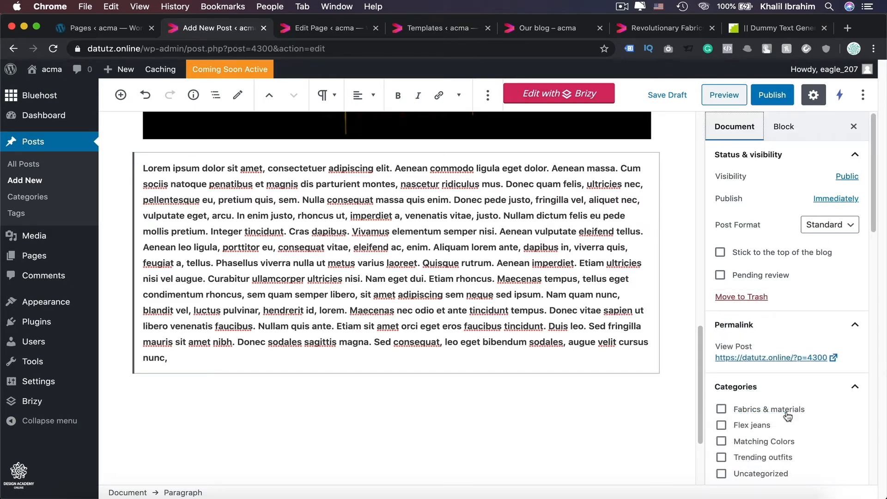
{"action": "left_click", "coordinate": [721, 442]}
{"action": "left_click", "coordinate": [722, 410]}
Add the tags colors and elegance to the post.
{"action": "scroll", "coordinate": [723, 413], "scroll_direction": "down", "scroll_amount": 5}
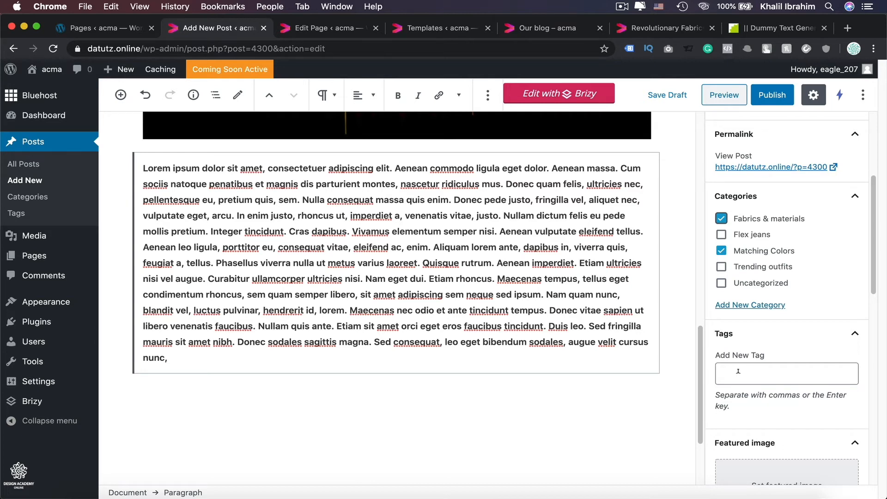
{"action": "left_click", "coordinate": [738, 371]}
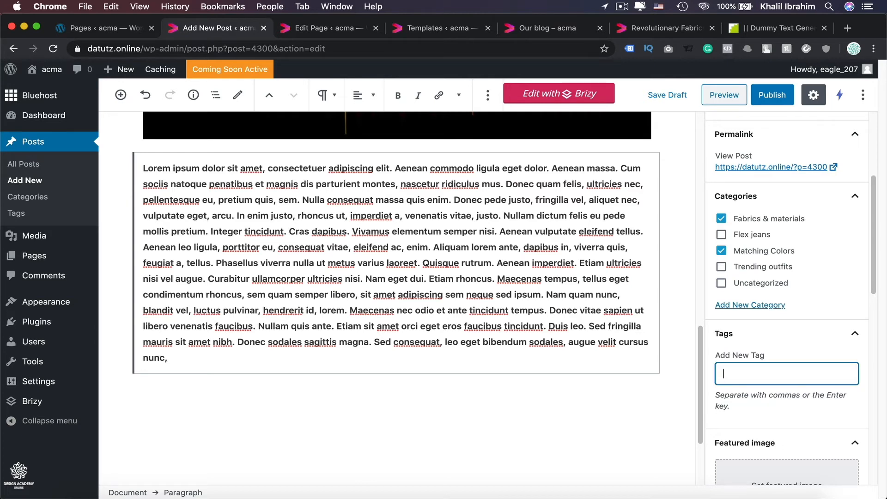
{"action": "type", "text": "colors"}
{"action": "key", "text": "Return"}
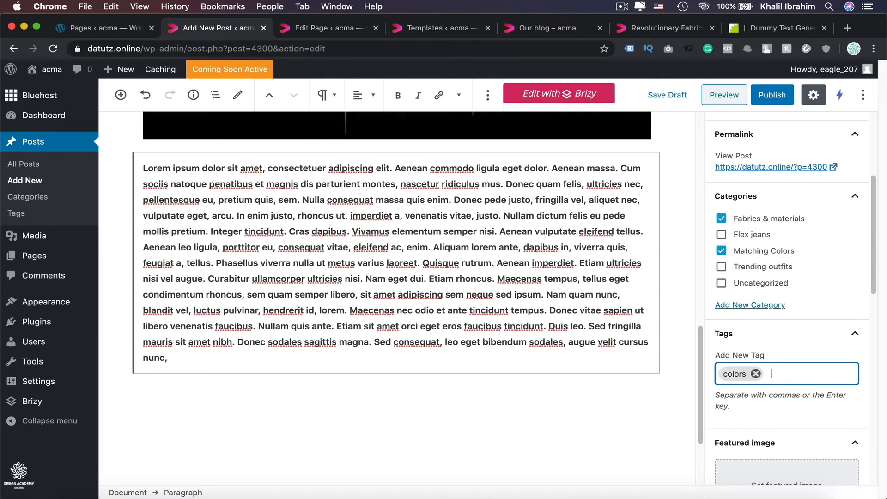
{"action": "type", "text": "elegance"}
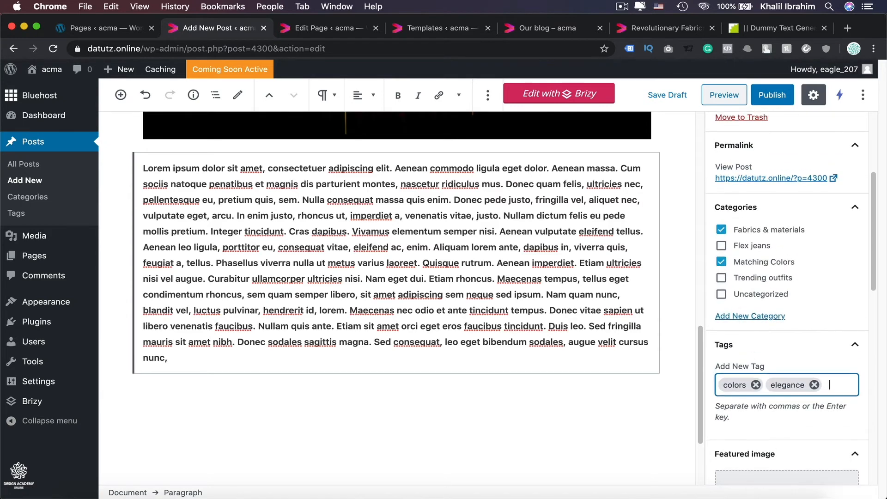
Set the multicolored abstract picture r0xwsug8esi.jpg from the media library as the post's featured image.
{"action": "scroll", "coordinate": [817, 301], "scroll_direction": "down", "scroll_amount": 5}
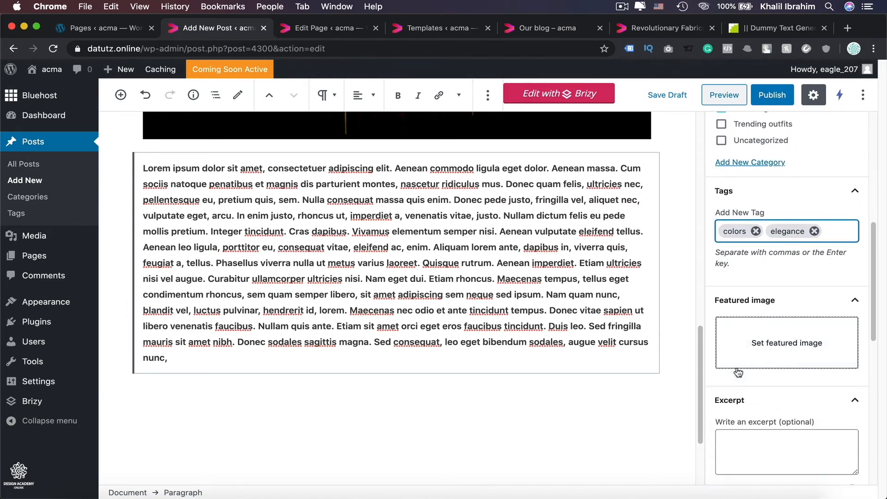
{"action": "scroll", "coordinate": [804, 351], "scroll_direction": "up", "scroll_amount": 1}
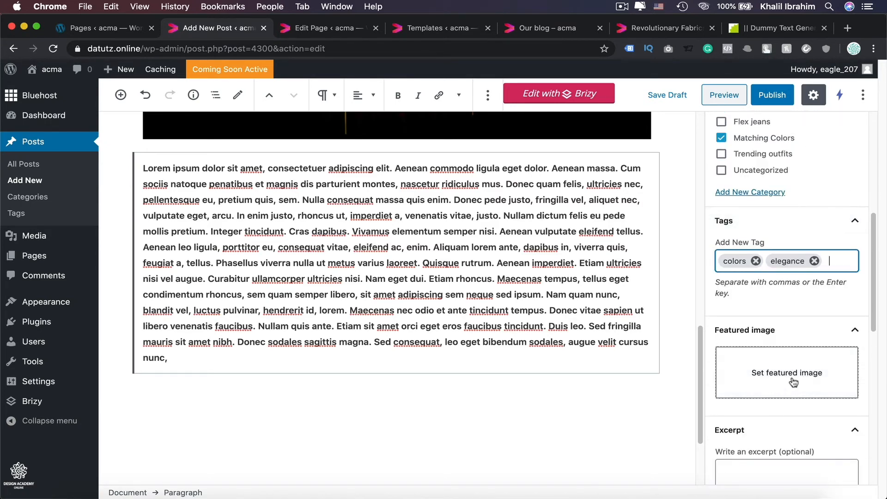
{"action": "left_click", "coordinate": [794, 382]}
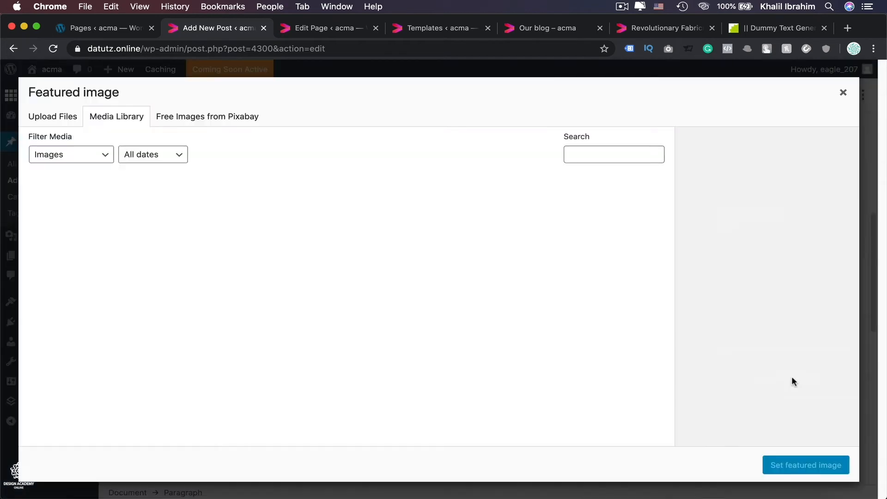
{"action": "scroll", "coordinate": [307, 353], "scroll_direction": "down", "scroll_amount": 10}
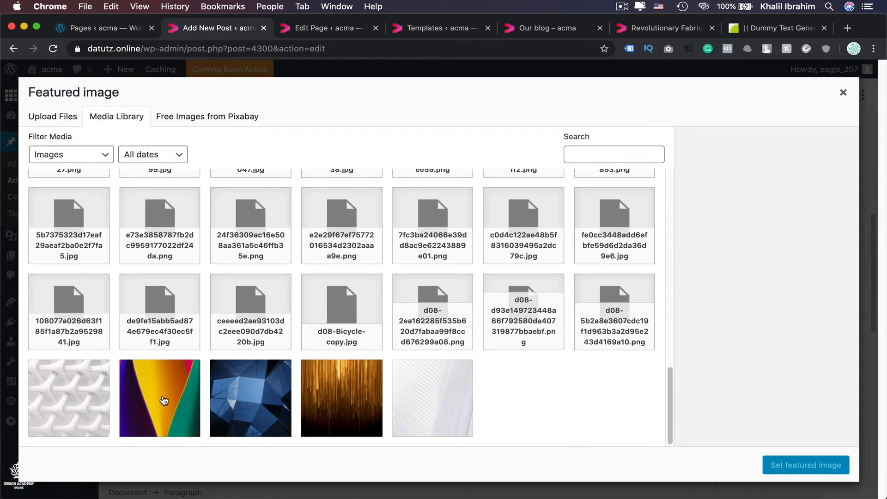
{"action": "left_click", "coordinate": [164, 400]}
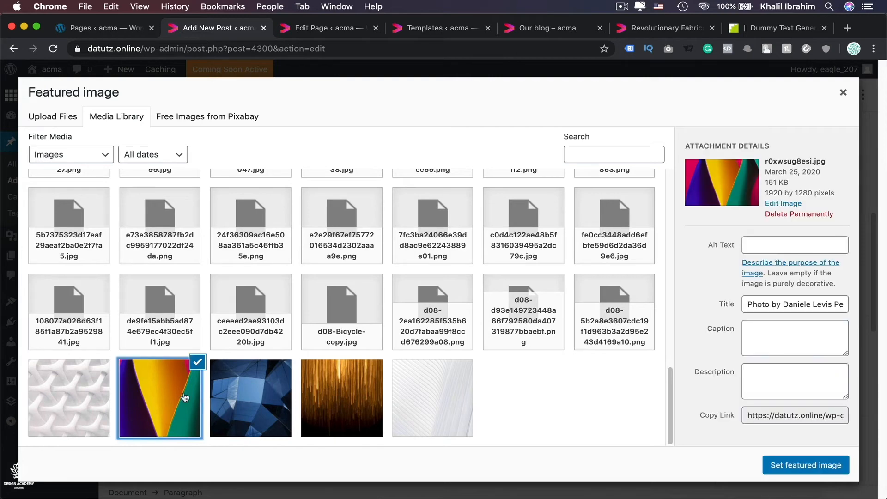
{"action": "left_click", "coordinate": [827, 465]}
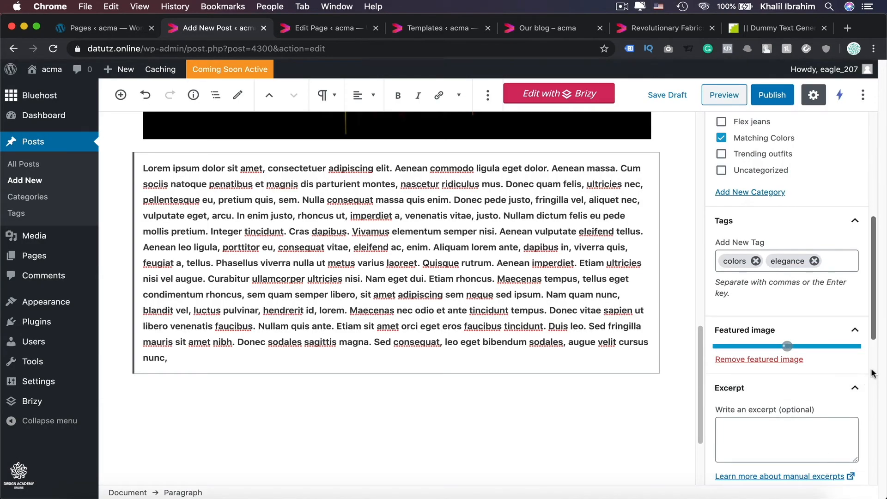
Write the excerpt "learn how to match your colors" and publish the post.
{"action": "left_click", "coordinate": [758, 428]}
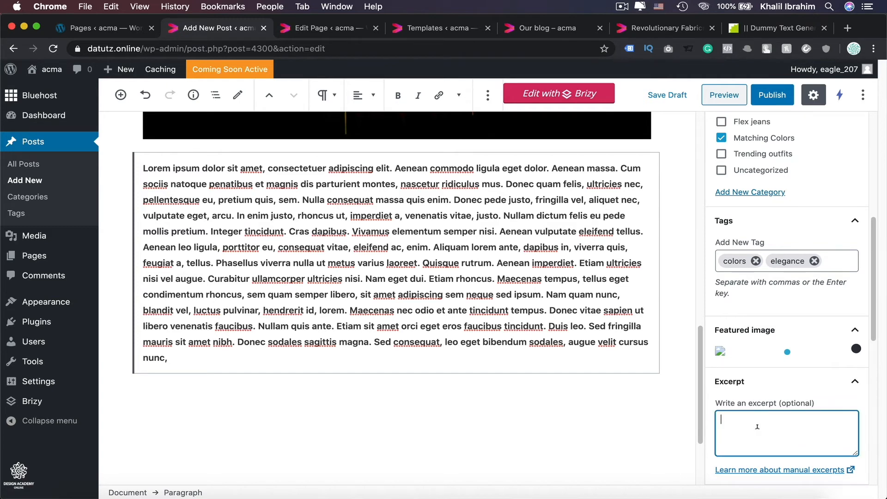
{"action": "type", "text": "learn how to match your color"}
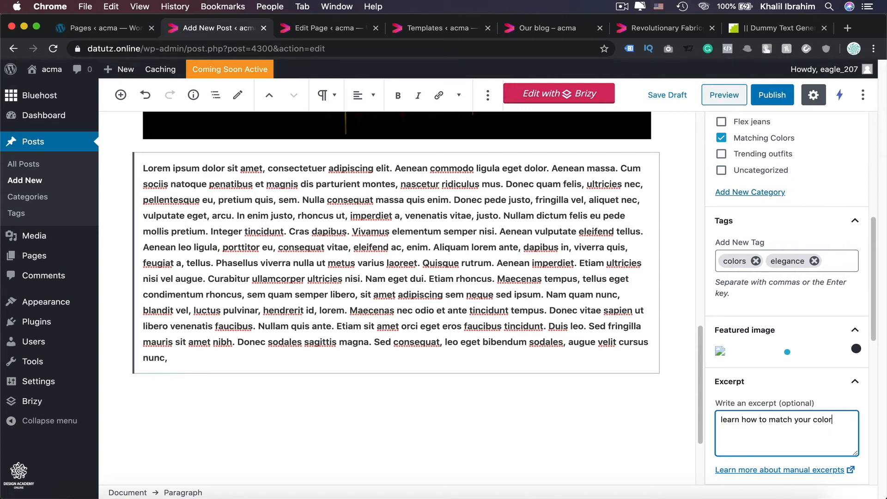
{"action": "type", "text": "s"}
{"action": "left_click", "coordinate": [771, 96]}
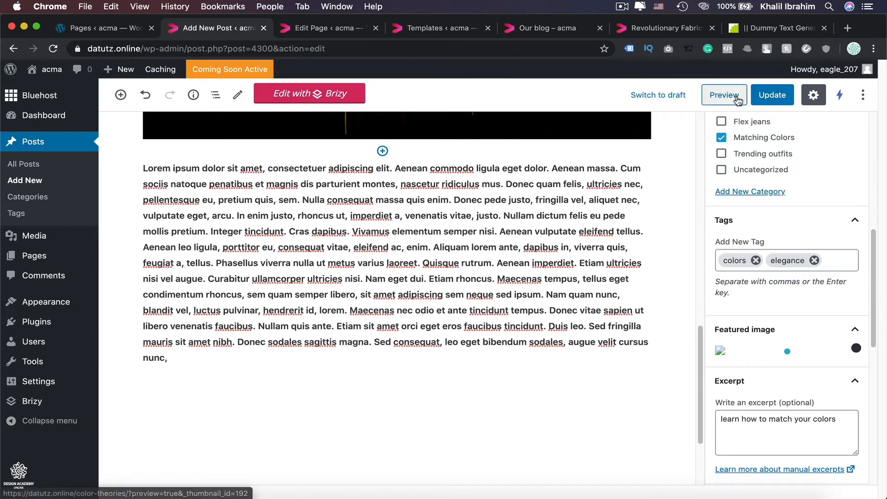
Preview the Color Theories post in a new browser tab and review its featured image, content, comment form and footer.
{"action": "right_click", "coordinate": [715, 103]}
{"action": "left_click", "coordinate": [715, 102]}
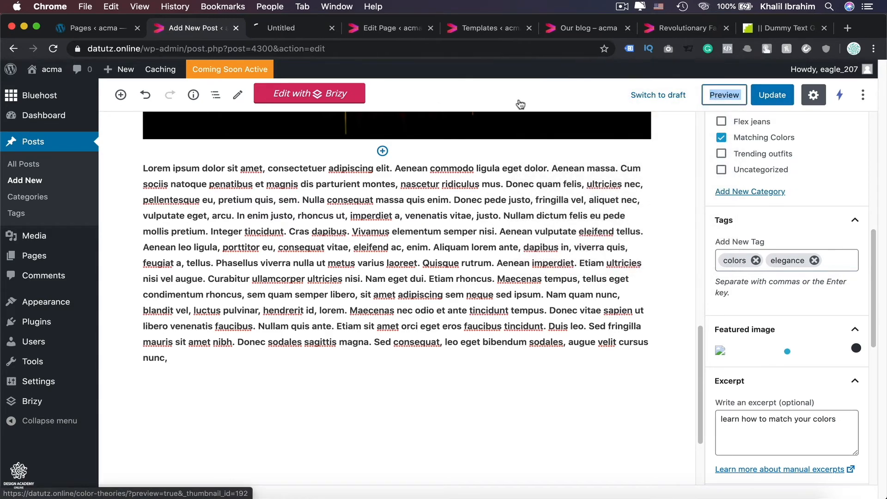
{"action": "left_click", "coordinate": [290, 33]}
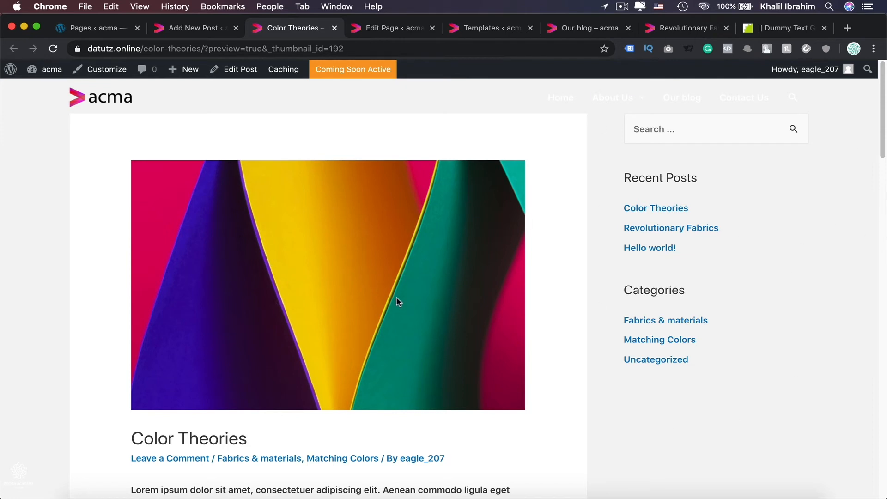
{"action": "scroll", "coordinate": [398, 301], "scroll_direction": "down", "scroll_amount": 2}
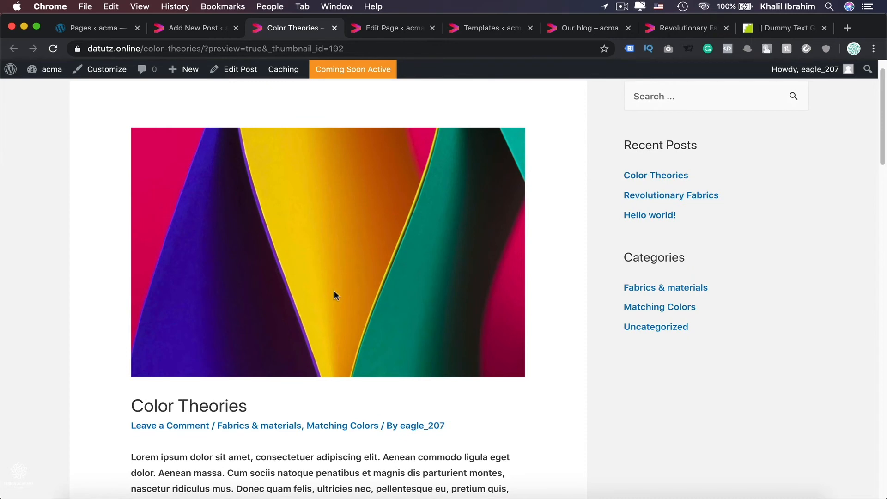
{"action": "scroll", "coordinate": [178, 396], "scroll_direction": "down", "scroll_amount": 10}
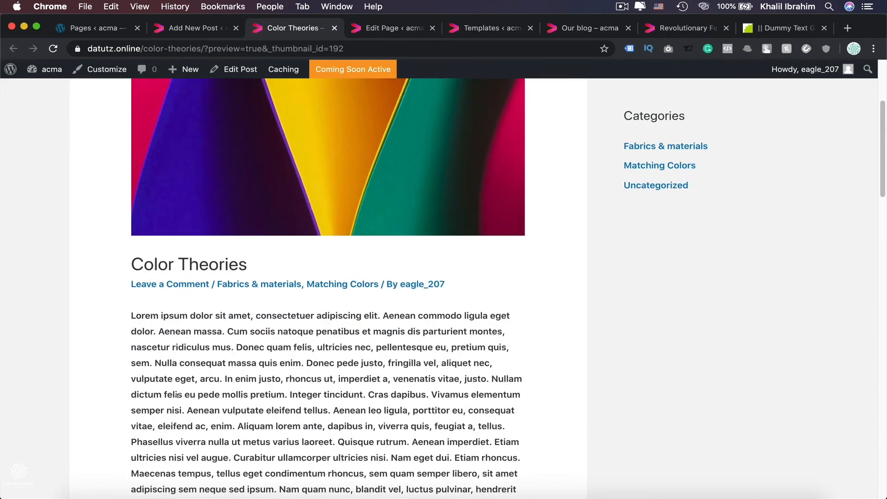
{"action": "scroll", "coordinate": [208, 393], "scroll_direction": "down", "scroll_amount": 10}
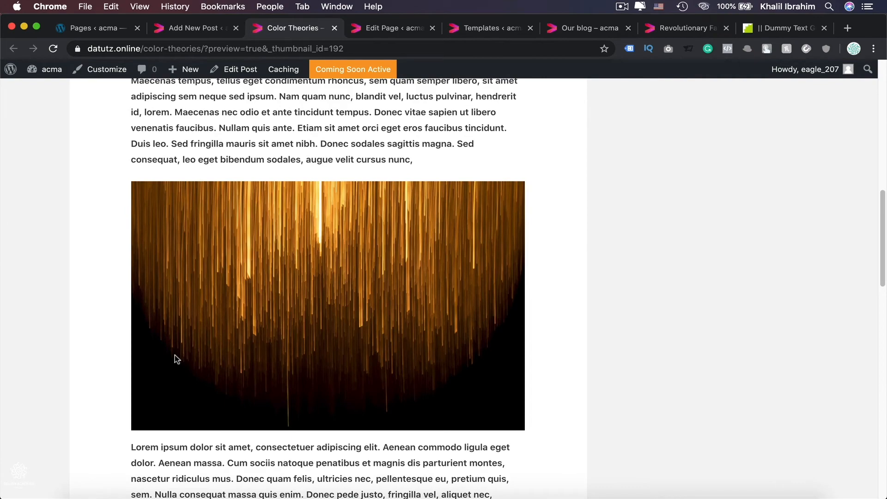
{"action": "scroll", "coordinate": [175, 356], "scroll_direction": "down", "scroll_amount": 12}
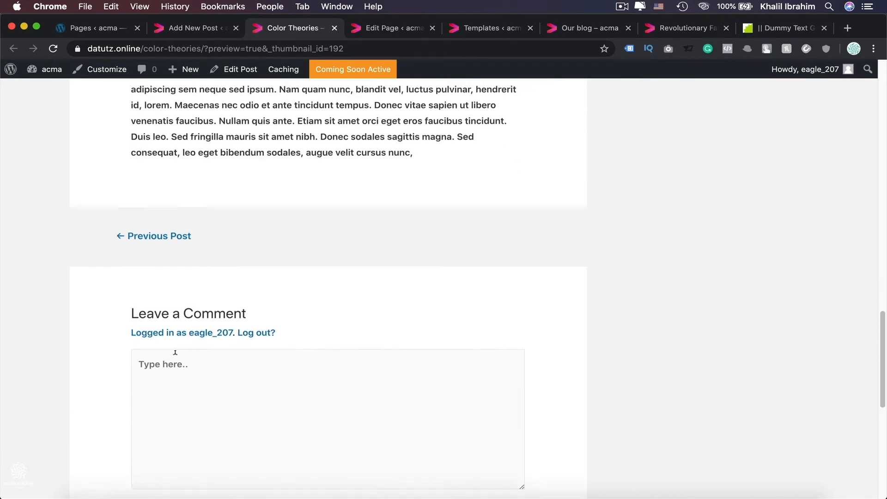
{"action": "scroll", "coordinate": [276, 386], "scroll_direction": "up", "scroll_amount": 3}
{"action": "scroll", "coordinate": [276, 384], "scroll_direction": "down", "scroll_amount": 6}
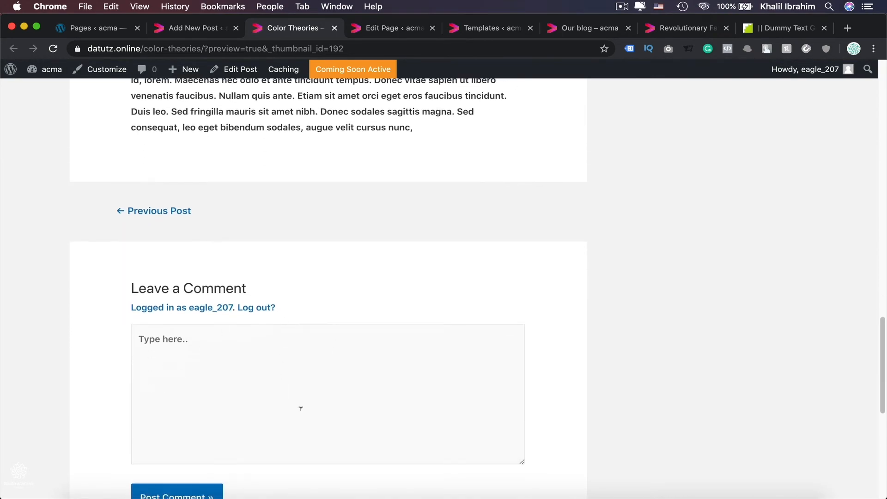
{"action": "scroll", "coordinate": [301, 409], "scroll_direction": "down", "scroll_amount": 13}
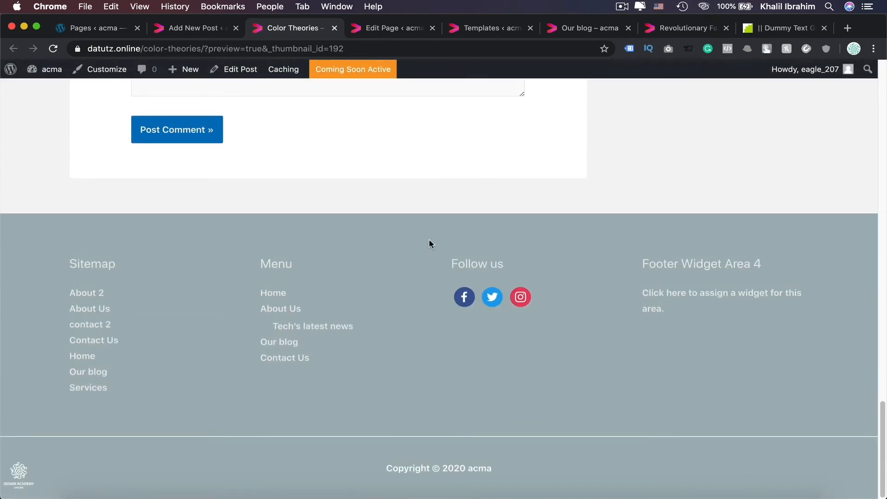
{"action": "scroll", "coordinate": [410, 267], "scroll_direction": "up", "scroll_amount": 20}
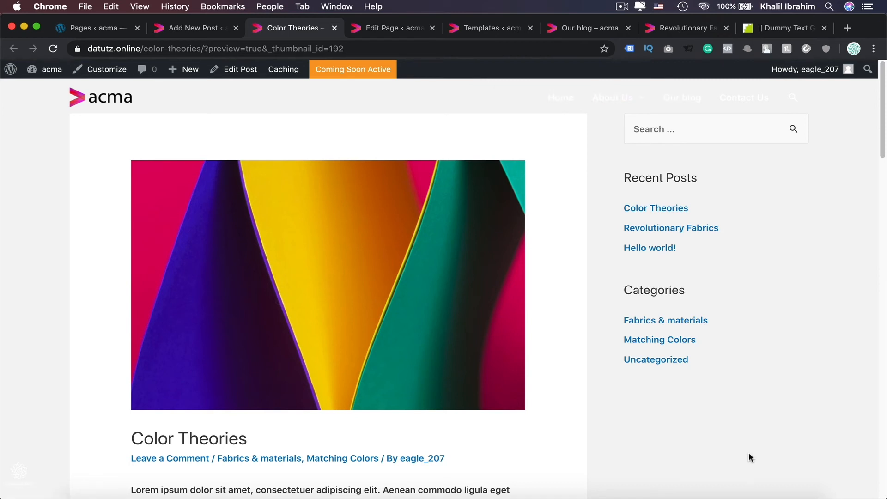
Return to the post editor and examine the block settings of the golden image and the first paragraph.
{"action": "left_click", "coordinate": [192, 28]}
{"action": "scroll", "coordinate": [596, 307], "scroll_direction": "down", "scroll_amount": 3}
{"action": "scroll", "coordinate": [549, 339], "scroll_direction": "up", "scroll_amount": 5}
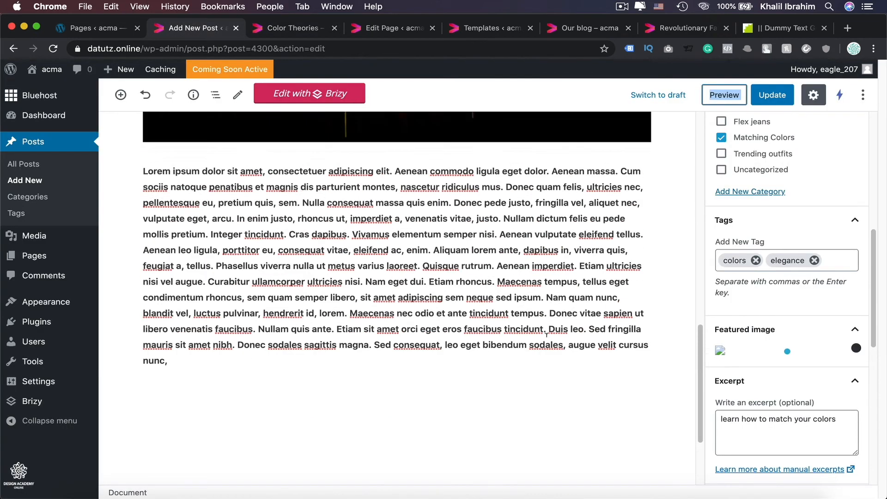
{"action": "scroll", "coordinate": [546, 336], "scroll_direction": "up", "scroll_amount": 3}
{"action": "scroll", "coordinate": [546, 336], "scroll_direction": "down", "scroll_amount": 3}
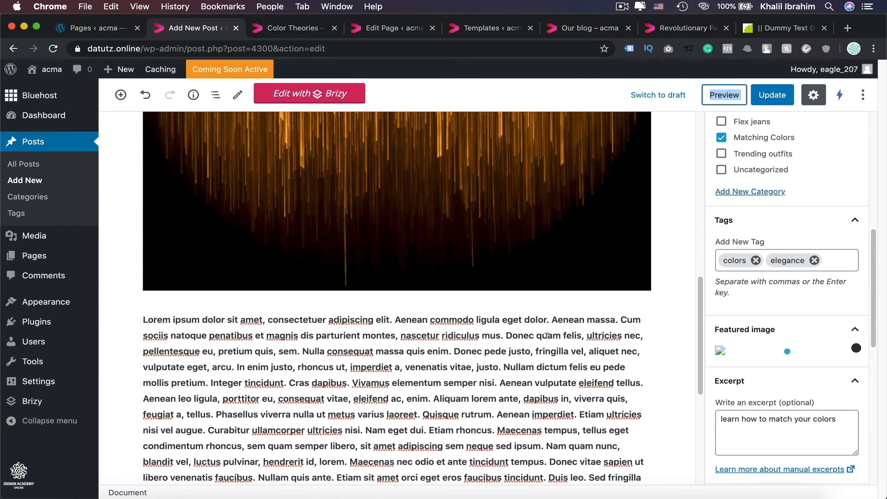
{"action": "scroll", "coordinate": [546, 336], "scroll_direction": "up", "scroll_amount": 1}
{"action": "scroll", "coordinate": [546, 337], "scroll_direction": "down", "scroll_amount": 8}
{"action": "scroll", "coordinate": [546, 336], "scroll_direction": "up", "scroll_amount": 8}
{"action": "scroll", "coordinate": [547, 336], "scroll_direction": "down", "scroll_amount": 9}
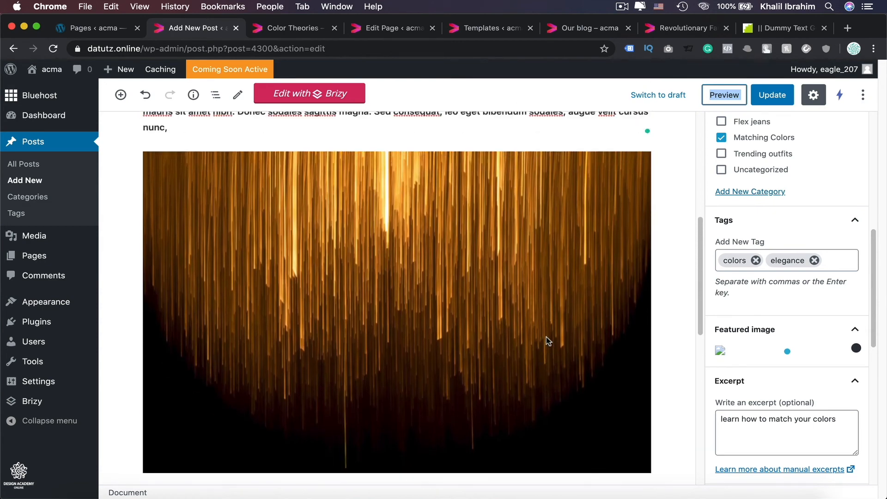
{"action": "left_click", "coordinate": [582, 244]}
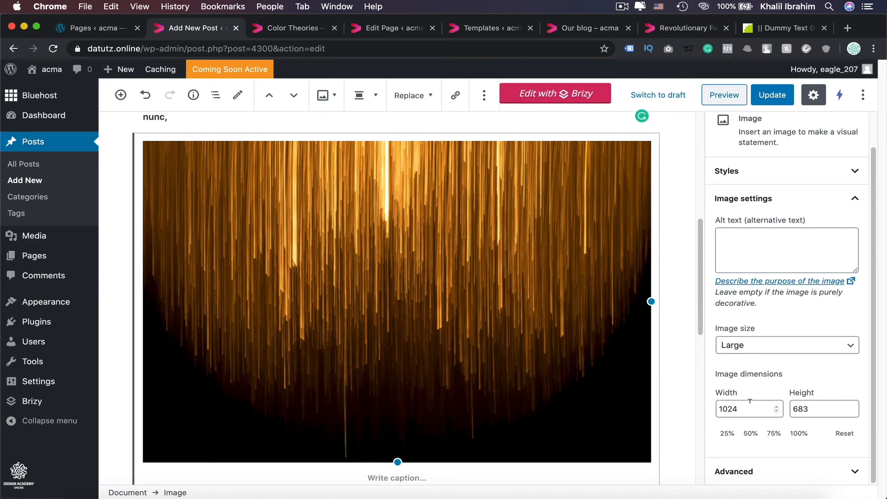
{"action": "scroll", "coordinate": [749, 401], "scroll_direction": "up", "scroll_amount": 2}
{"action": "scroll", "coordinate": [520, 277], "scroll_direction": "up", "scroll_amount": 5}
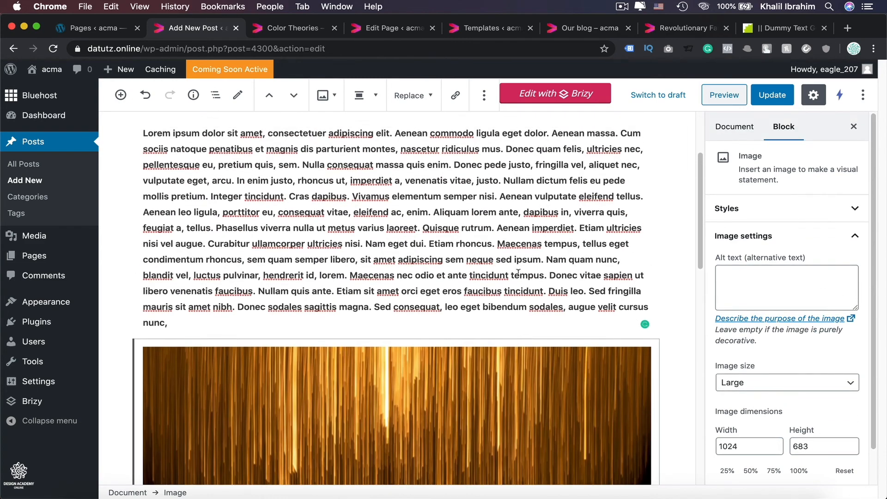
{"action": "left_click", "coordinate": [535, 251]}
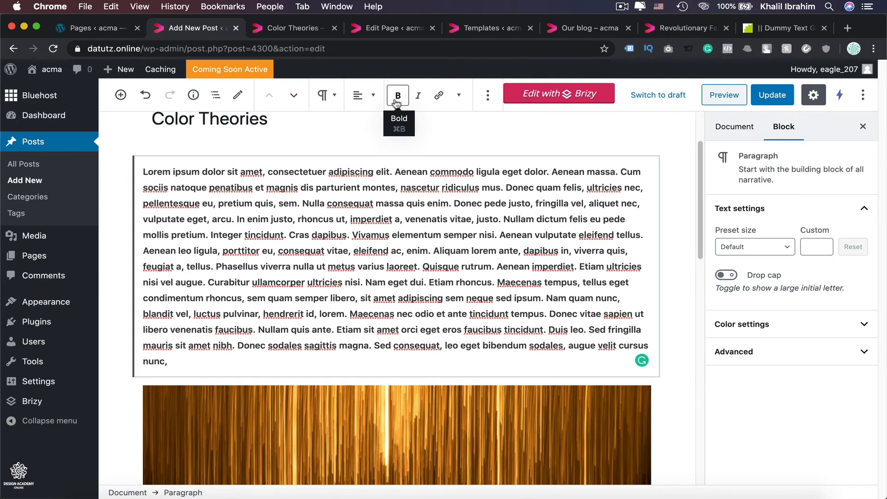
{"action": "left_click", "coordinate": [296, 28]}
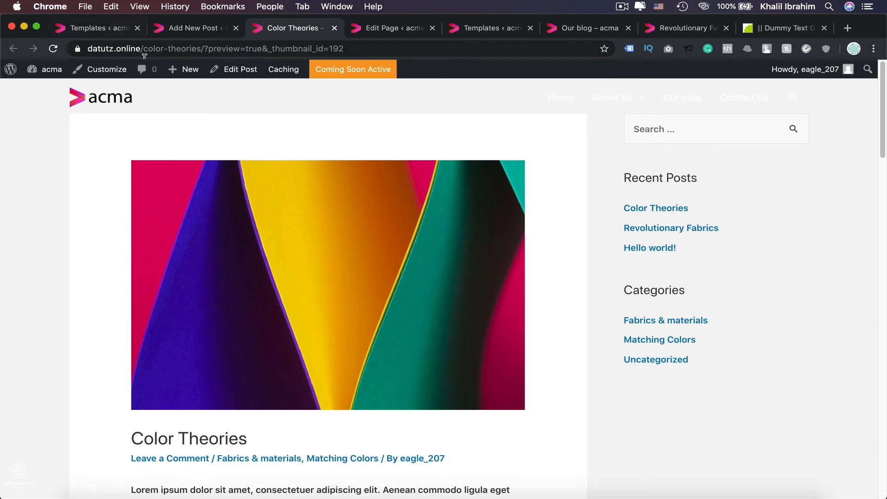
{"action": "left_click", "coordinate": [181, 28]}
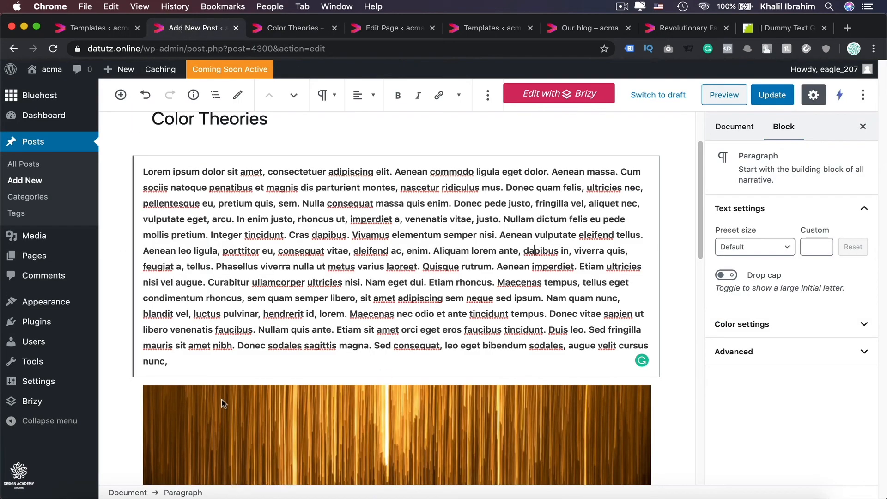
Open the Widgets page in a new browser tab and add the Archives widget to the Main Sidebar above Categories.
{"action": "mouse_move", "coordinate": [54, 309]}
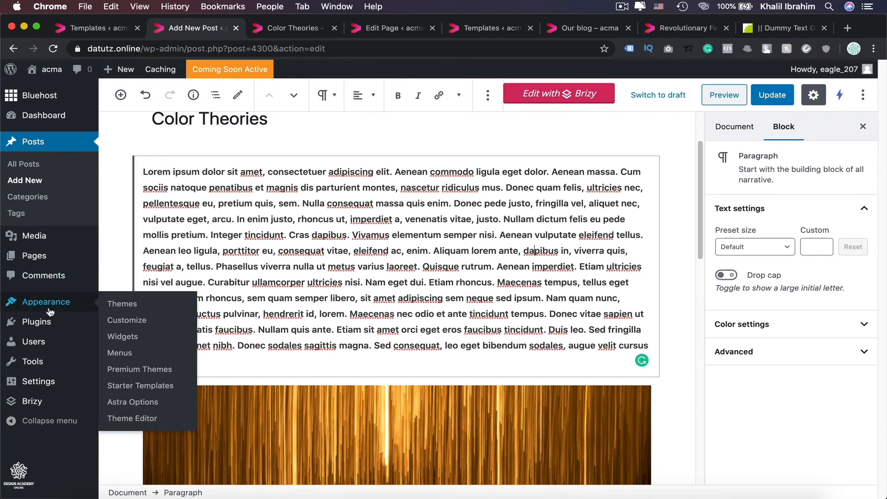
{"action": "right_click", "coordinate": [129, 340]}
{"action": "left_click", "coordinate": [158, 342]}
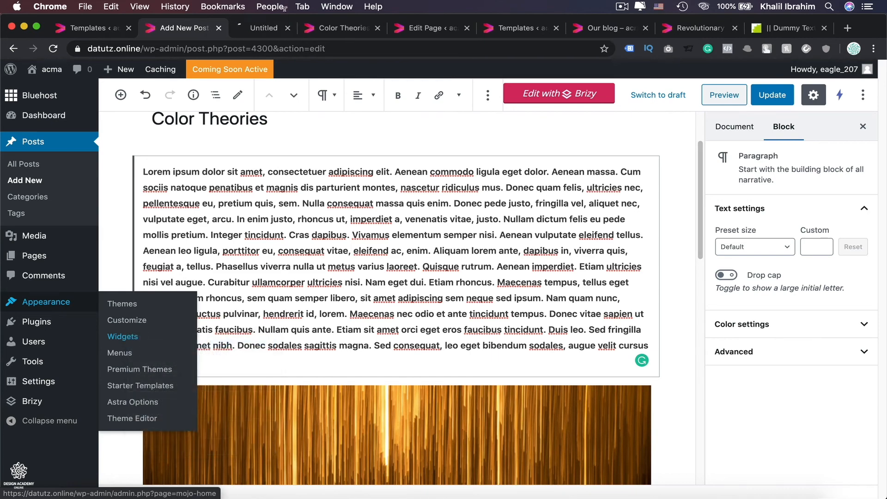
{"action": "left_click", "coordinate": [254, 29]}
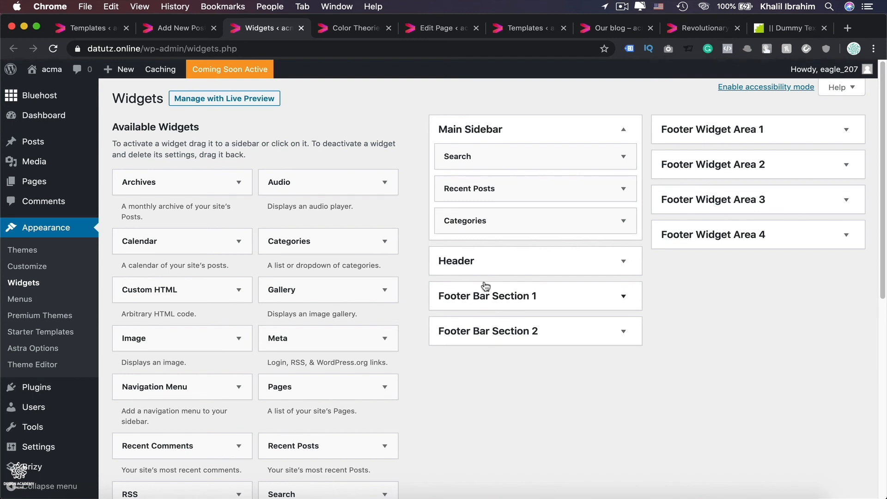
{"action": "left_click", "coordinate": [623, 222]}
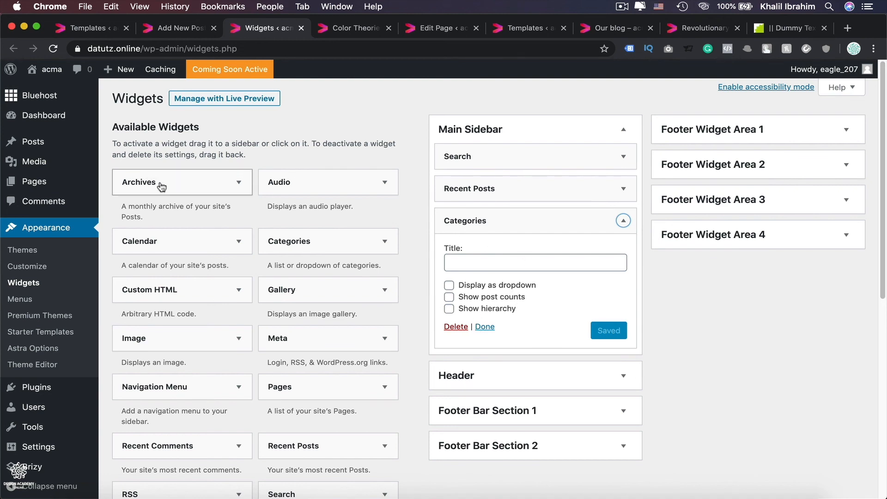
{"action": "left_click_drag", "start_coordinate": [169, 184], "coordinate": [490, 226]}
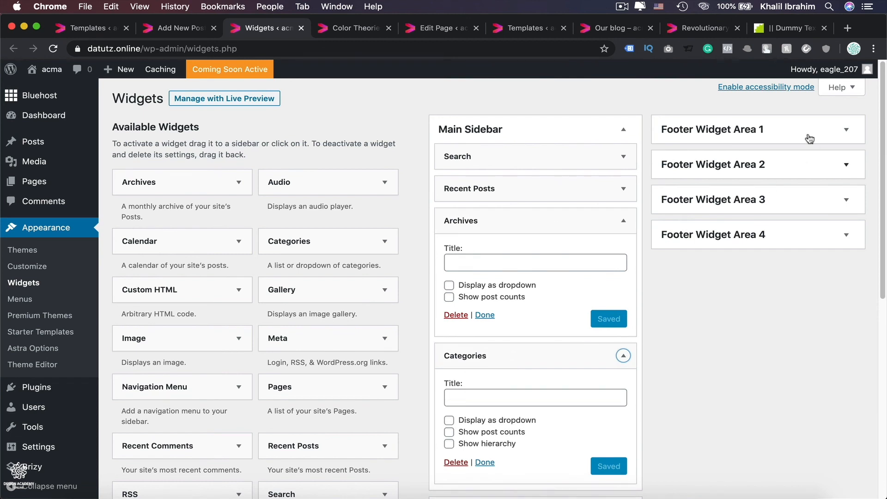
Inspect the settings of the Sitemap pages widget in Footer Widget Area 1.
{"action": "left_click", "coordinate": [846, 132]}
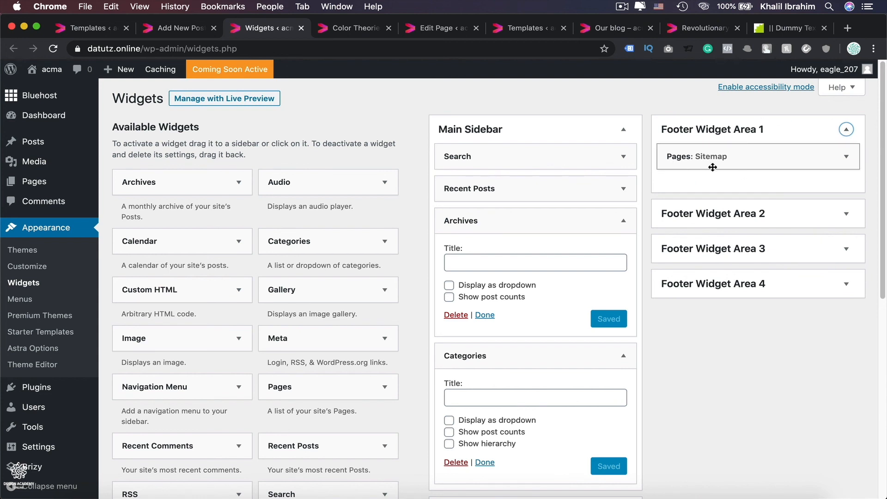
{"action": "left_click", "coordinate": [846, 157]}
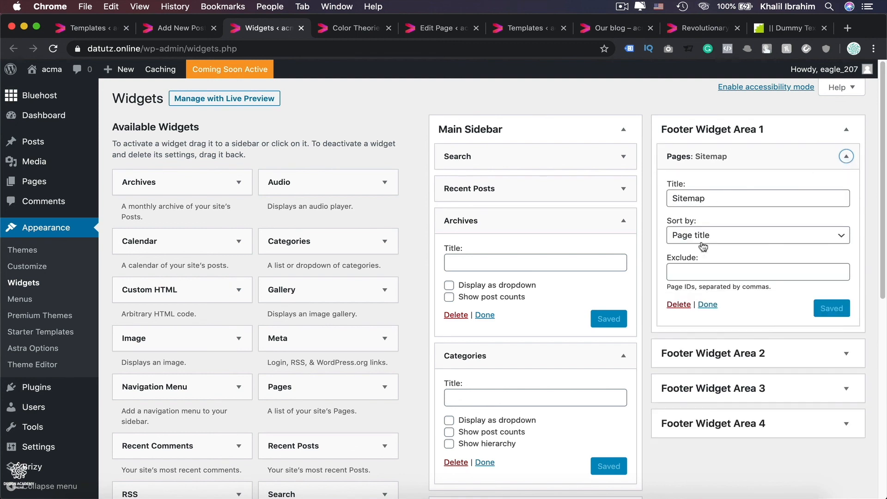
{"action": "left_click", "coordinate": [846, 156]}
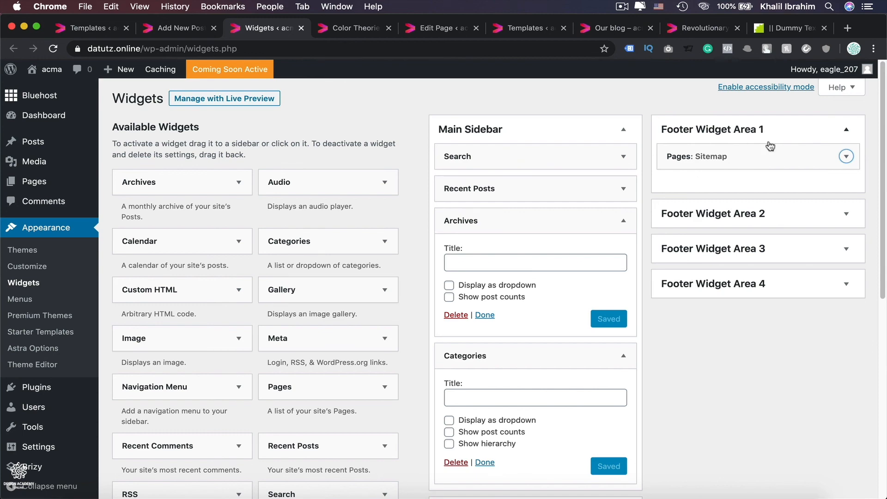
Close the Widgets page and reload the Color Theories post preview to check the sidebar.
{"action": "left_click", "coordinate": [302, 29]}
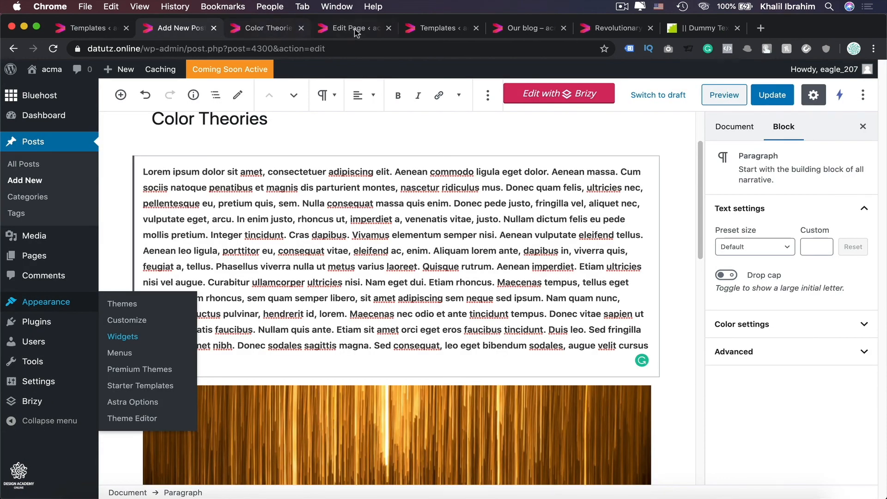
{"action": "left_click", "coordinate": [356, 30]}
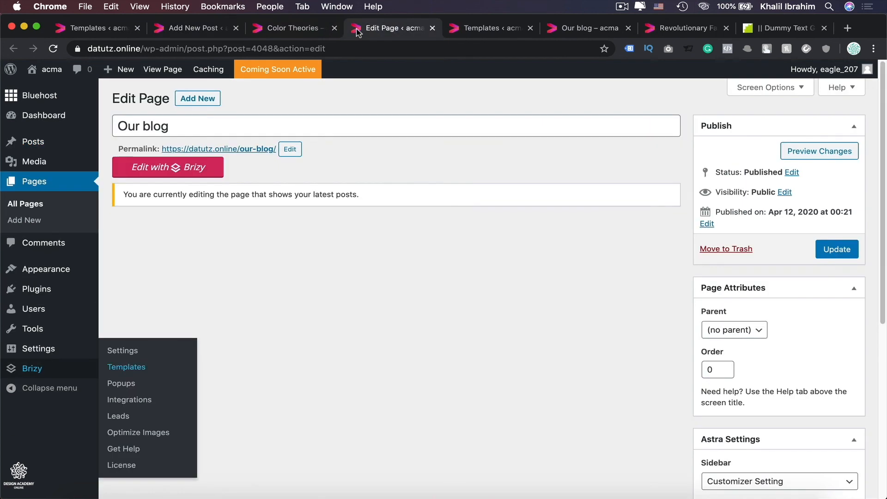
{"action": "left_click", "coordinate": [284, 26]}
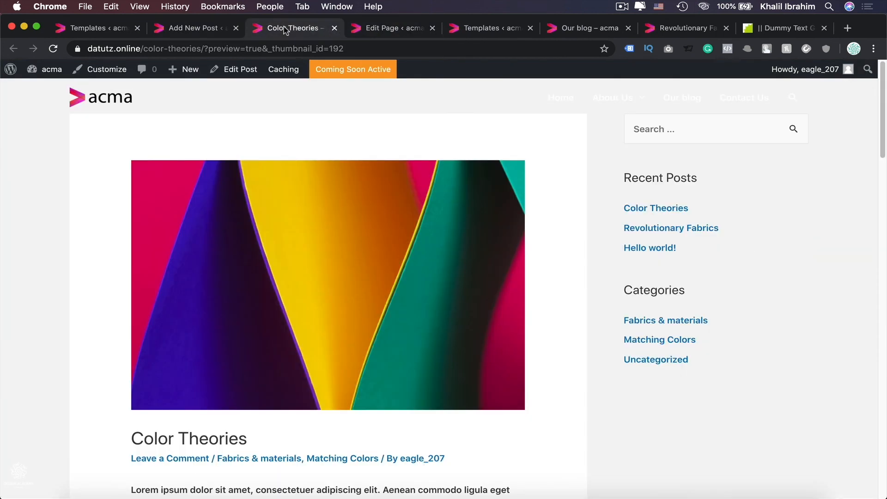
{"action": "left_click", "coordinate": [53, 49]}
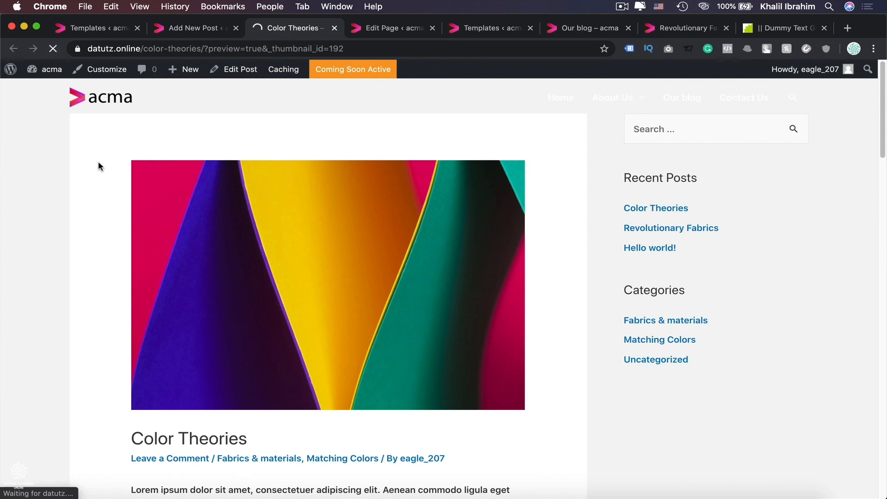